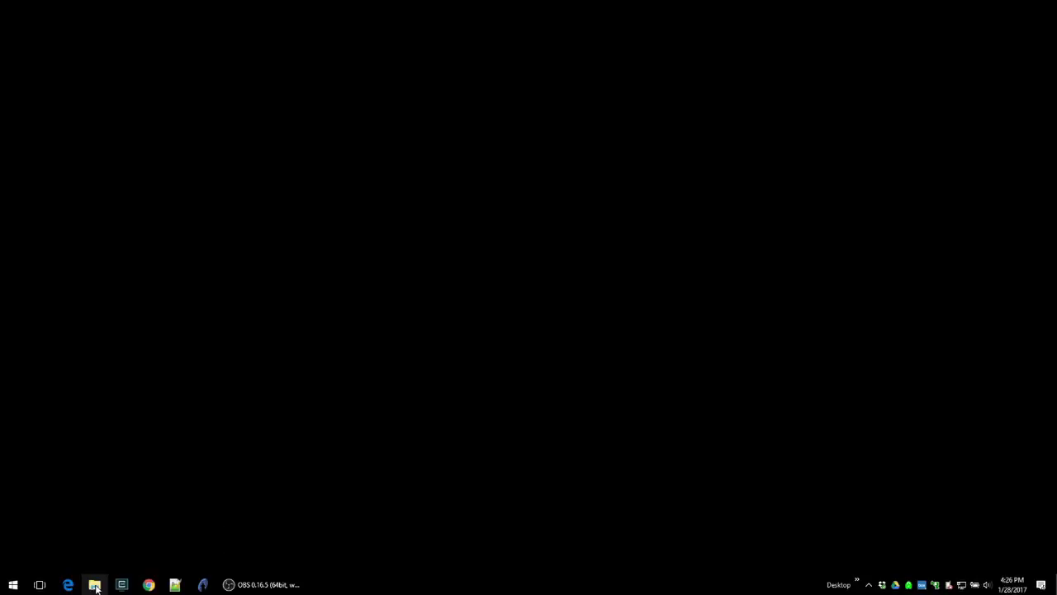
Browse File Explorer to the C:\Program Files (x86)\Quicken folder
click(95, 585)
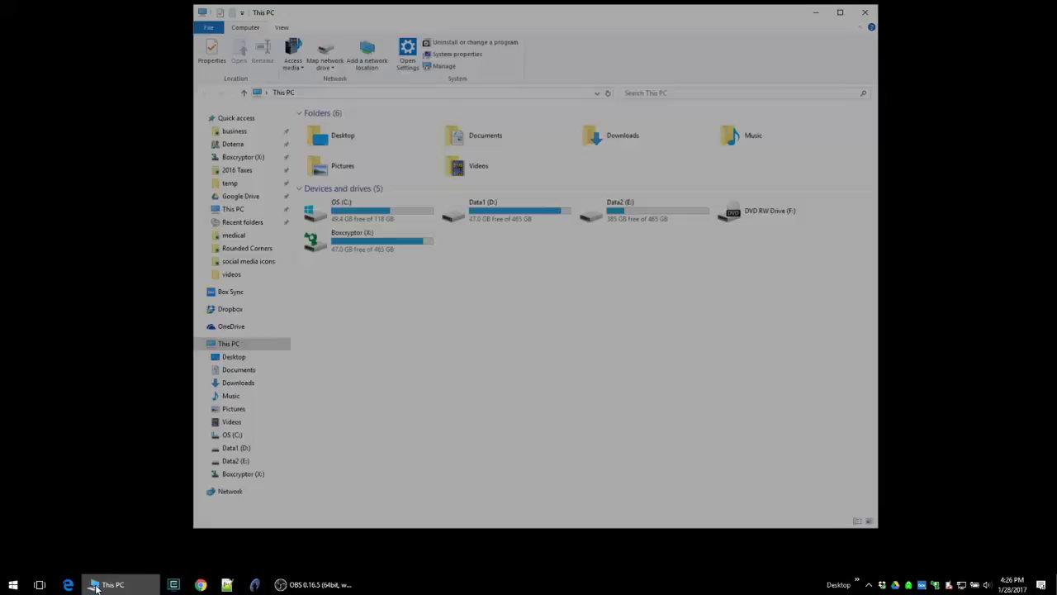
click(386, 216)
double_click(386, 217)
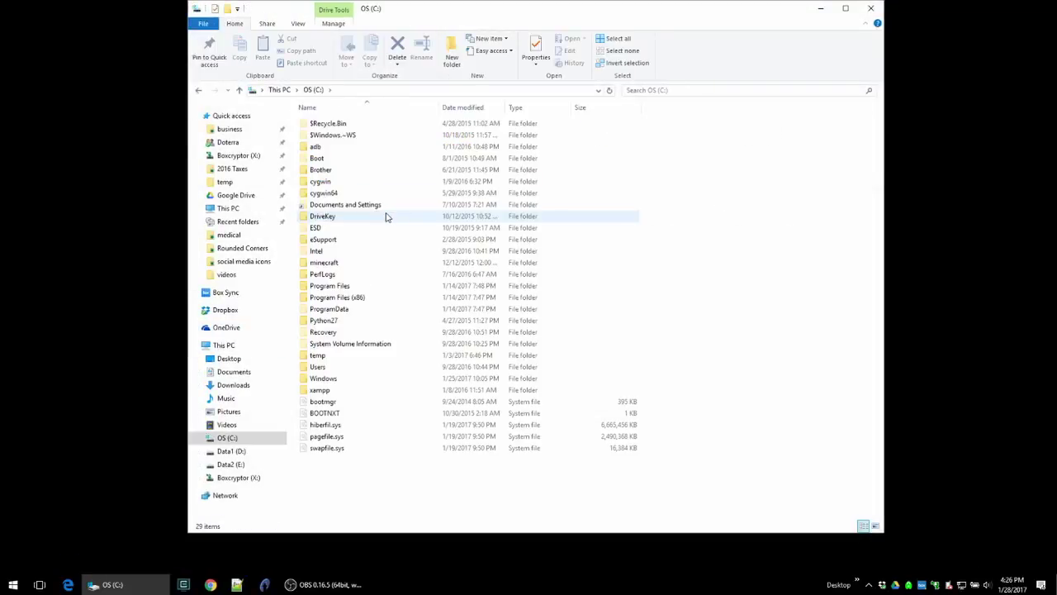
double_click(343, 300)
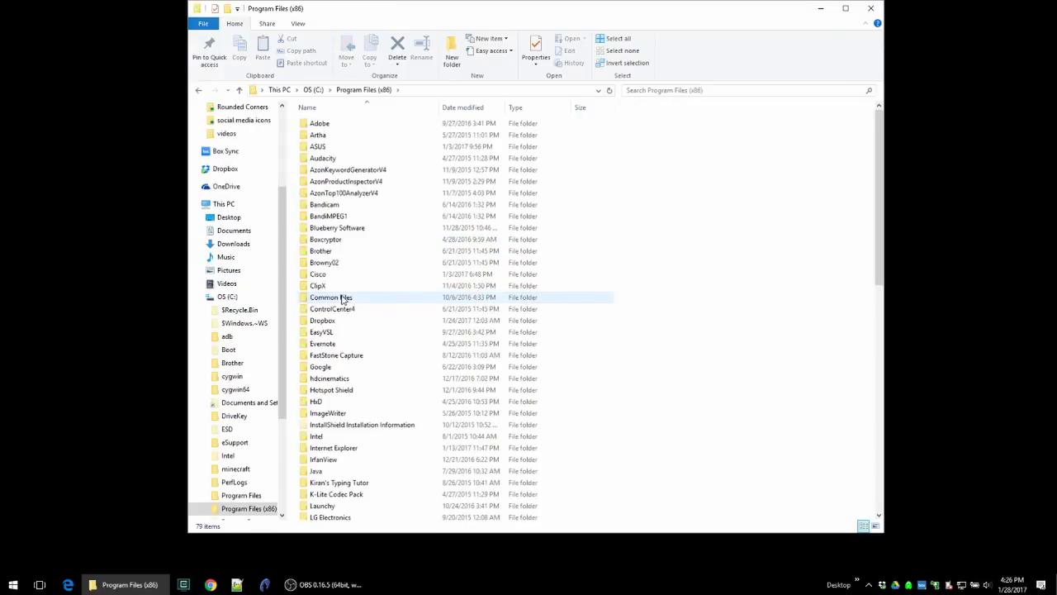
scroll(343, 300, down, 3)
scroll(343, 300, down, 8)
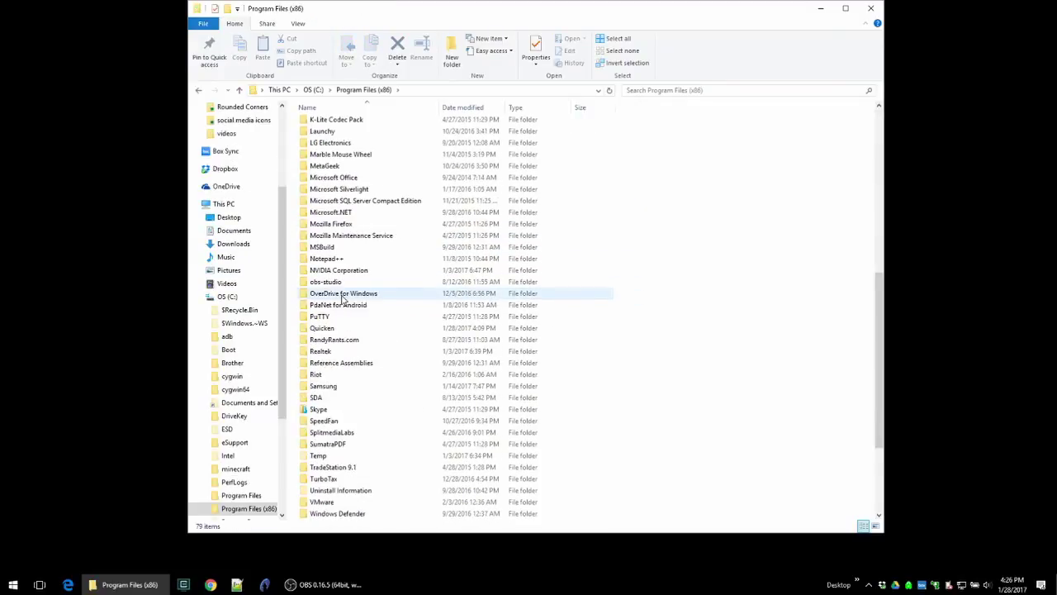
scroll(343, 300, down, 1)
double_click(332, 295)
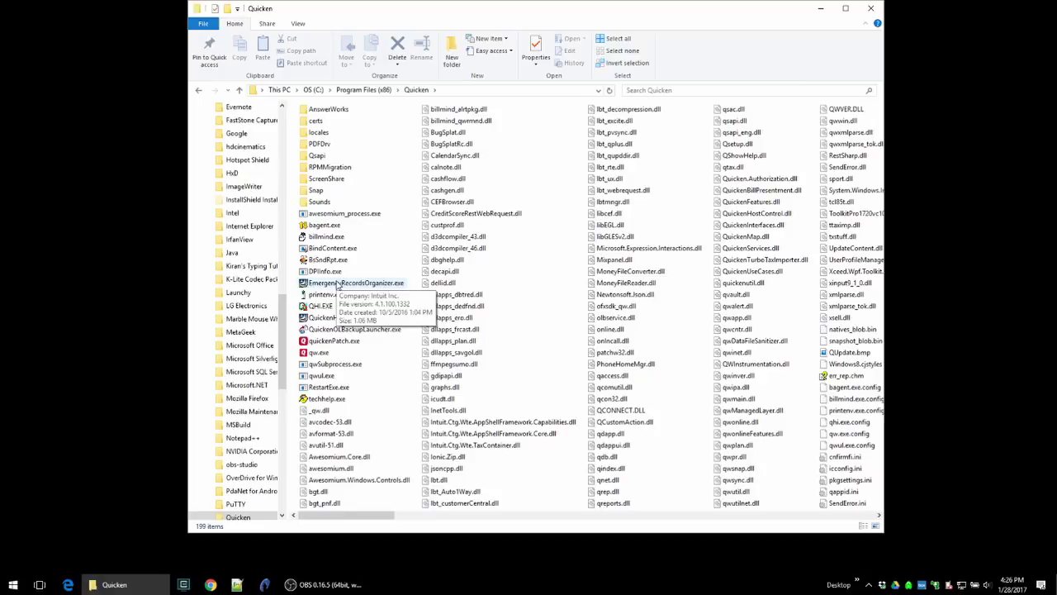
Run the Emergency Records Organizer and Quicken Home Inventory installers, confirming both additions to Quicken
click(337, 283)
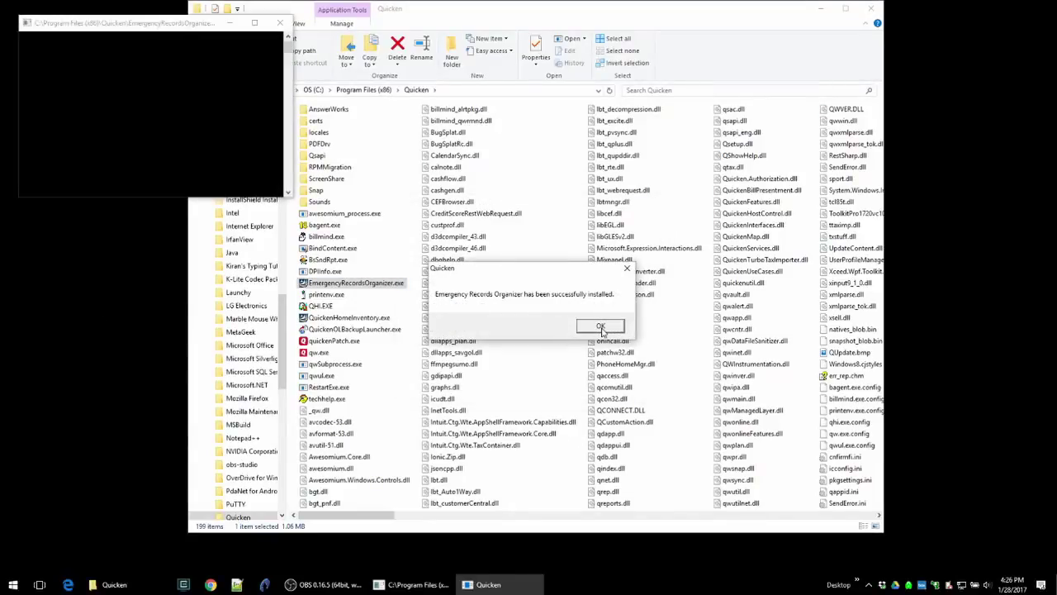
click(601, 327)
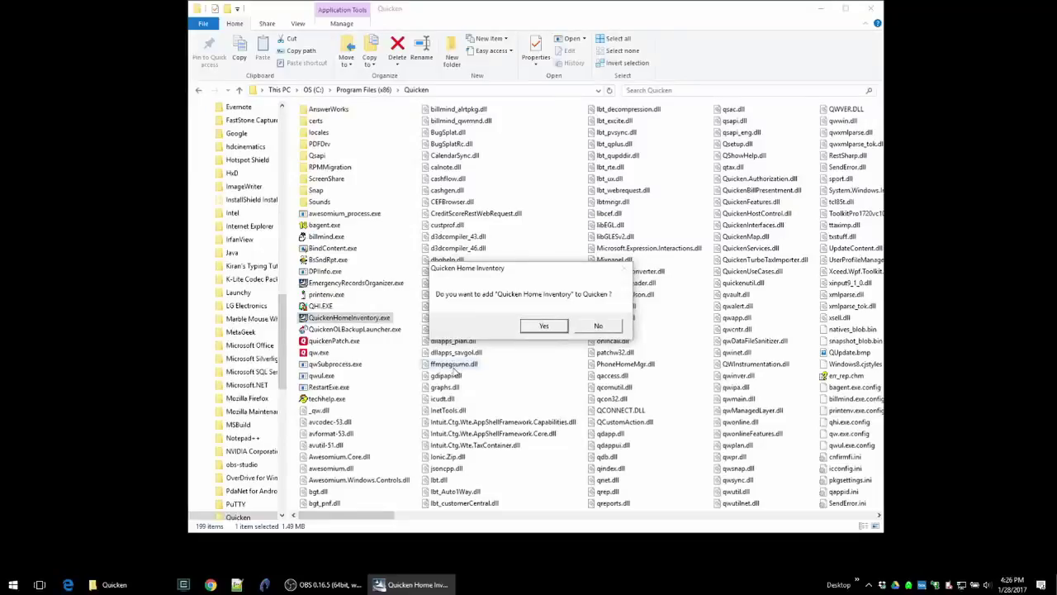
click(549, 327)
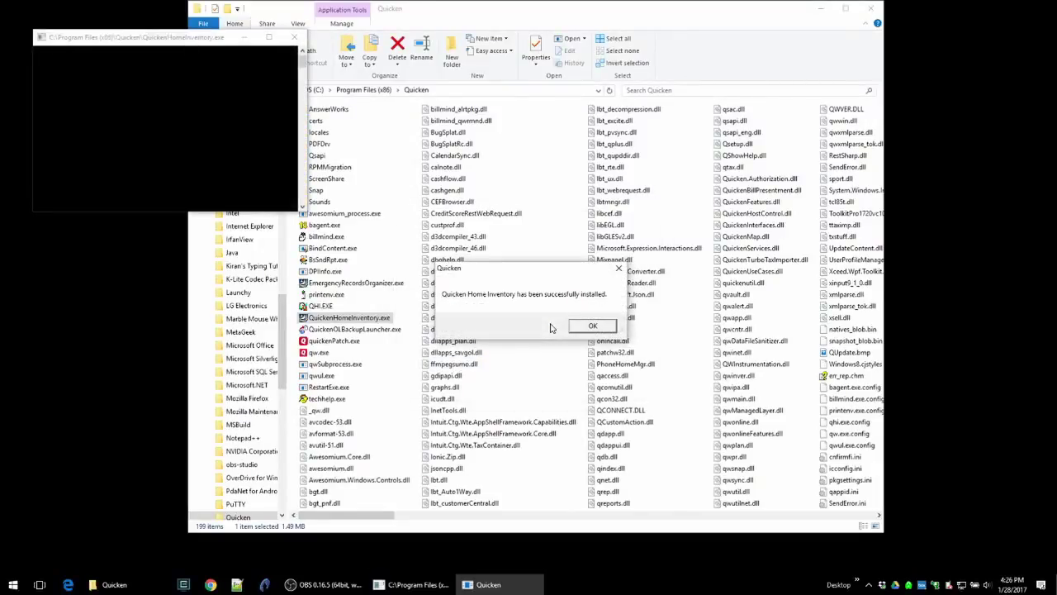
click(593, 327)
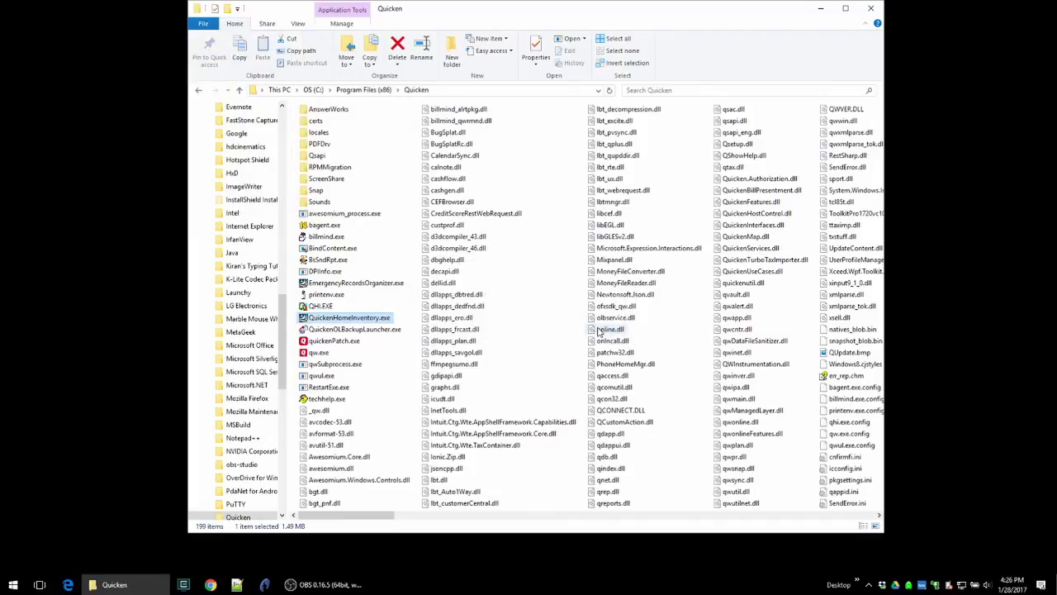
Close Explorer, launch Quicken 2017 from the Start search, and enter the data file password
click(872, 9)
key(super)
text(quicken)
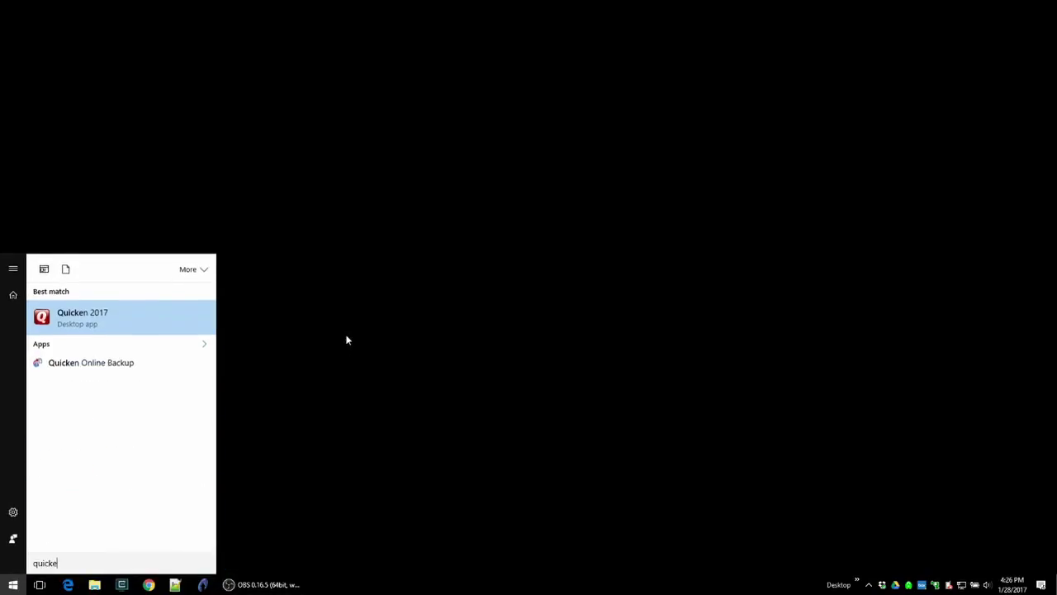
key(Return)
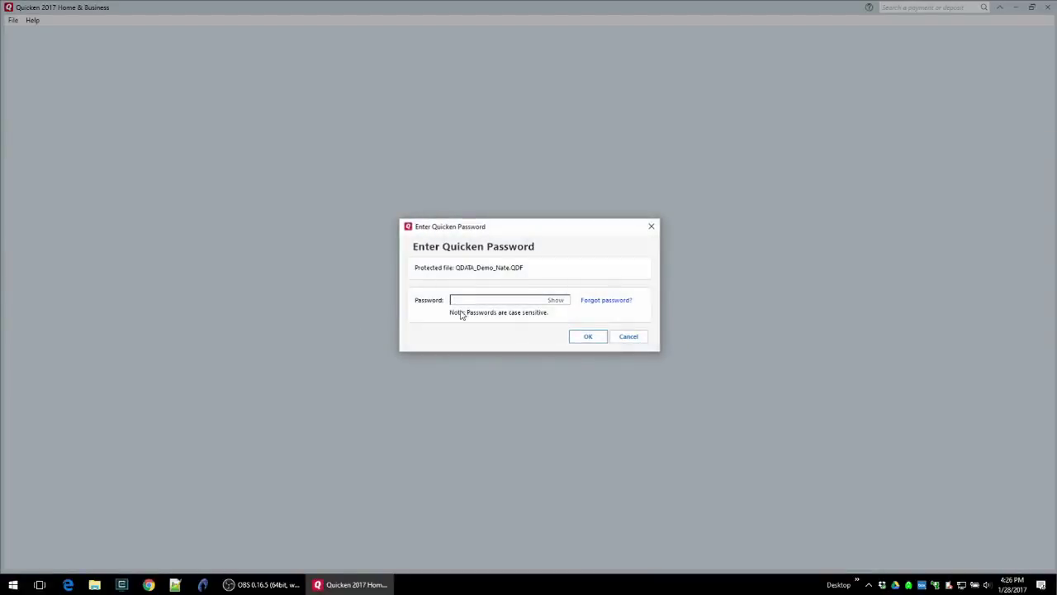
text(p)
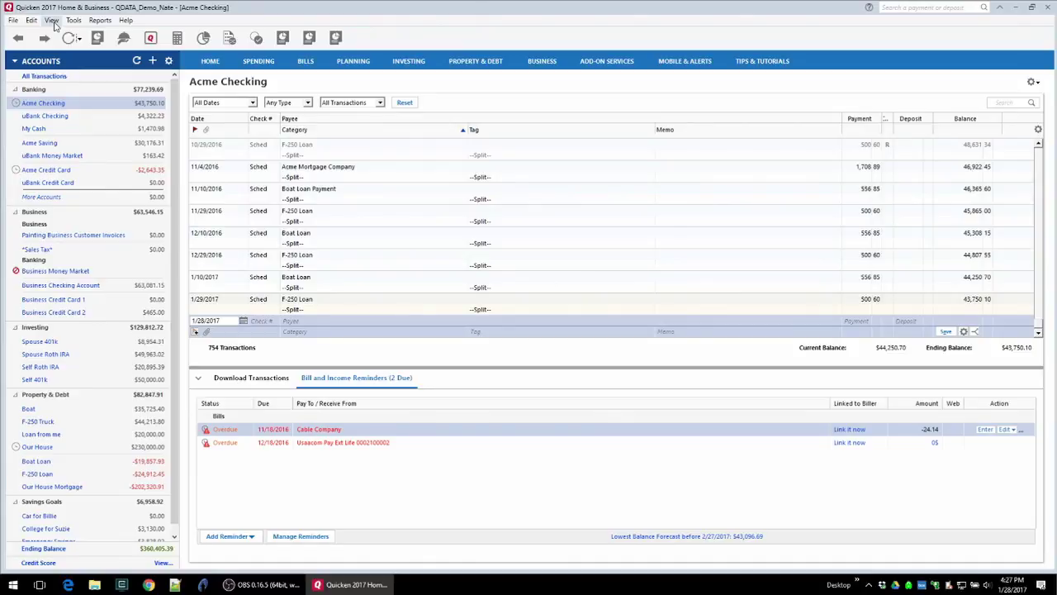
Switch Quicken to Classic Menus and display the Property & Debt menu
click(51, 21)
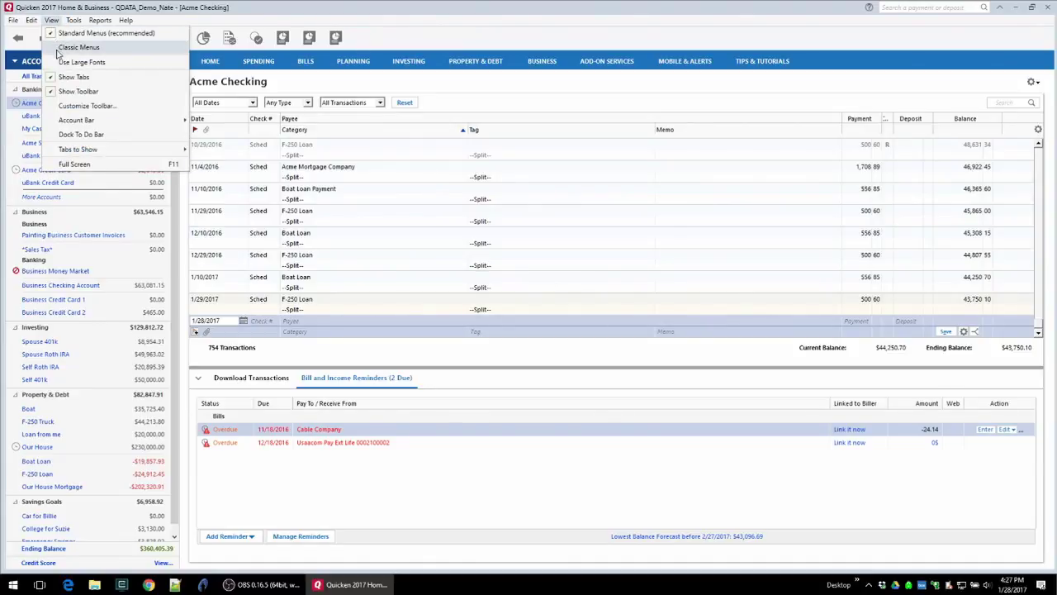
click(80, 48)
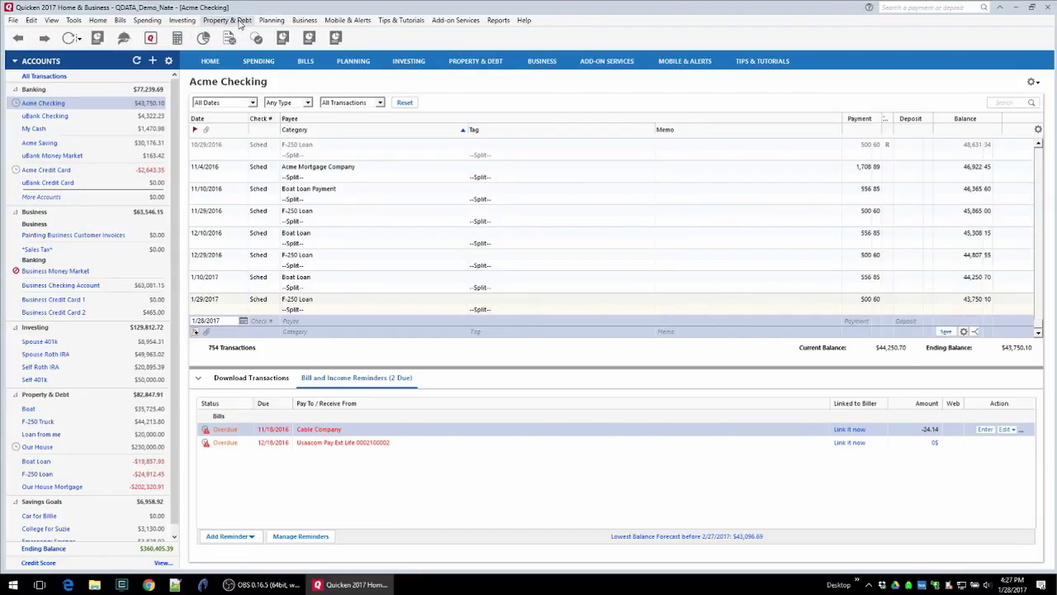
click(239, 21)
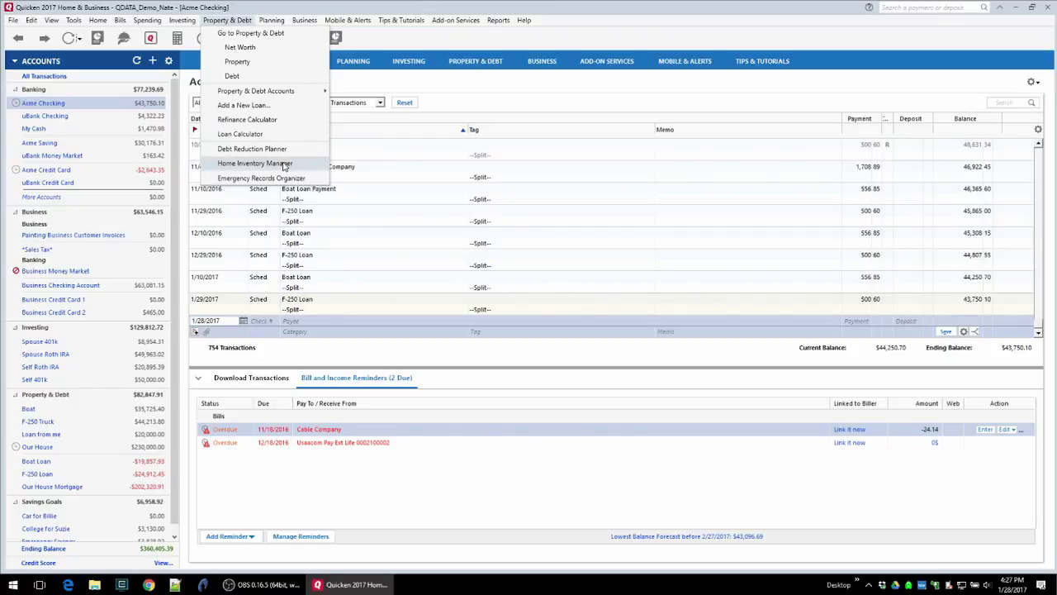
Launch Home Inventory Manager, enlarge the List View, and show the Attic location
click(241, 164)
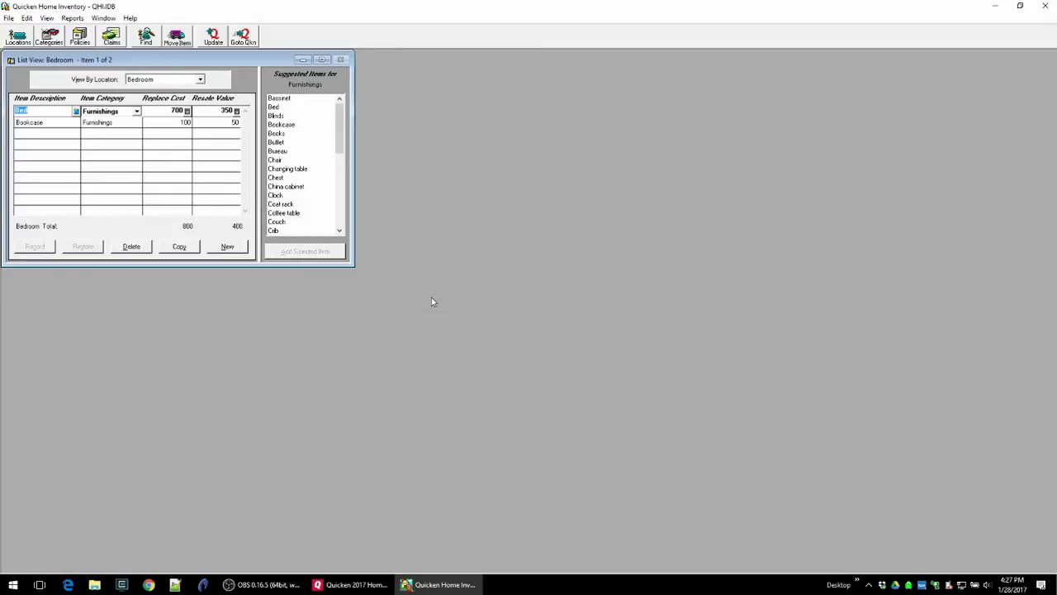
drag(354, 264, 522, 506)
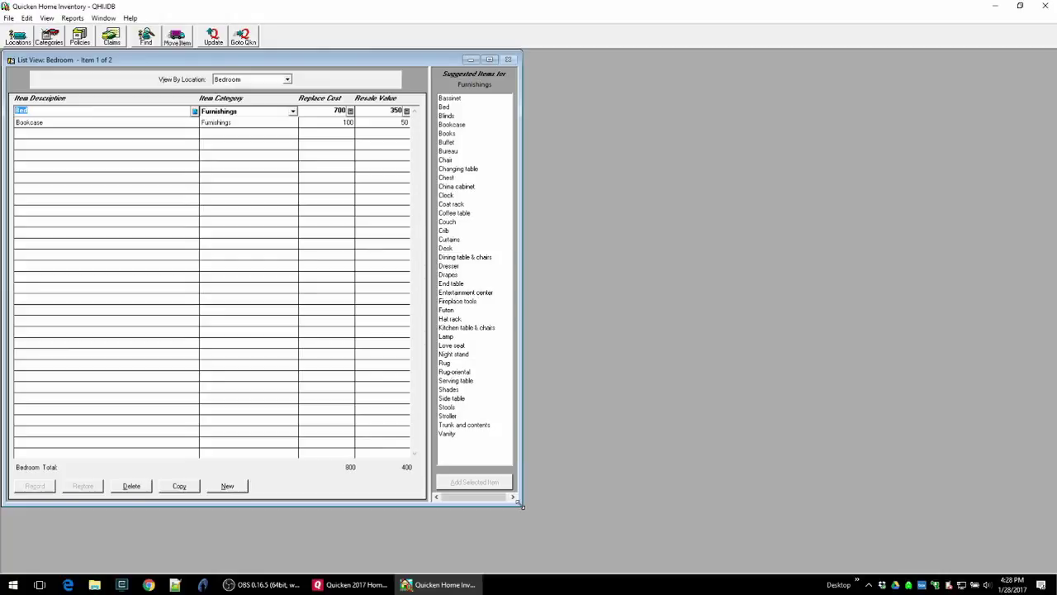
click(241, 84)
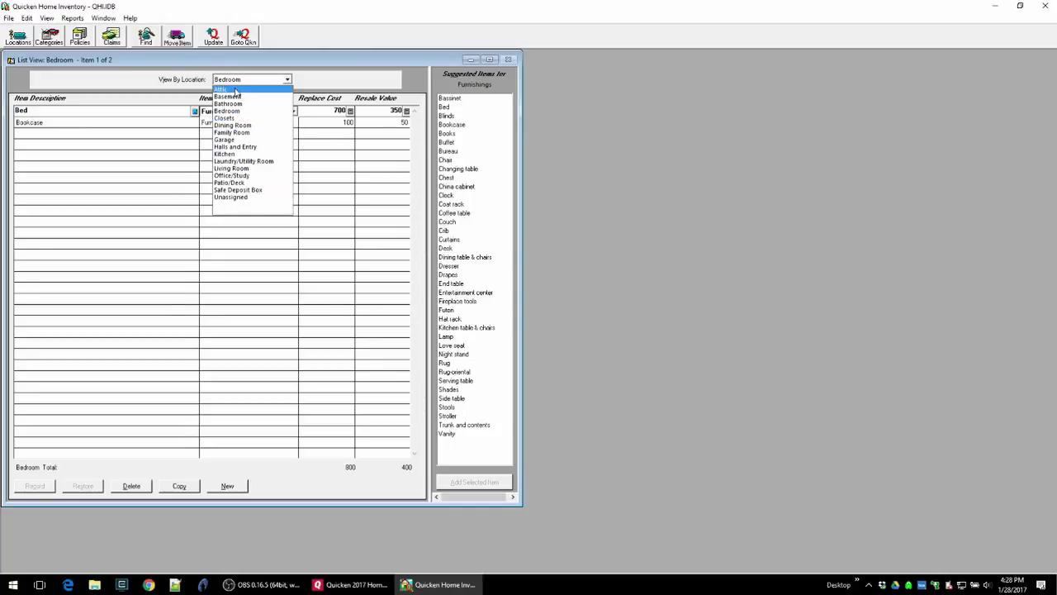
click(221, 89)
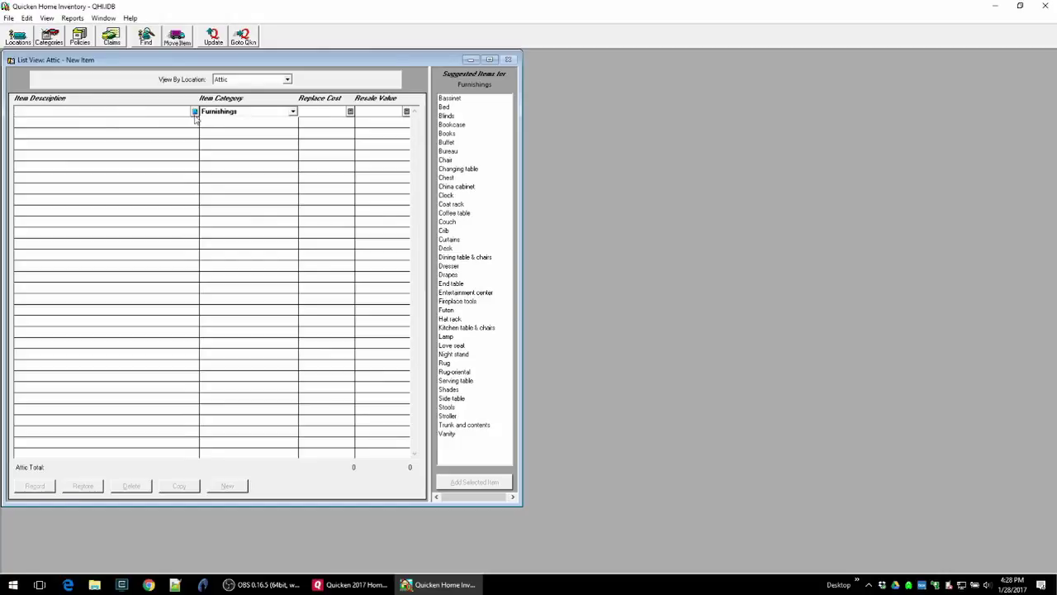
click(292, 112)
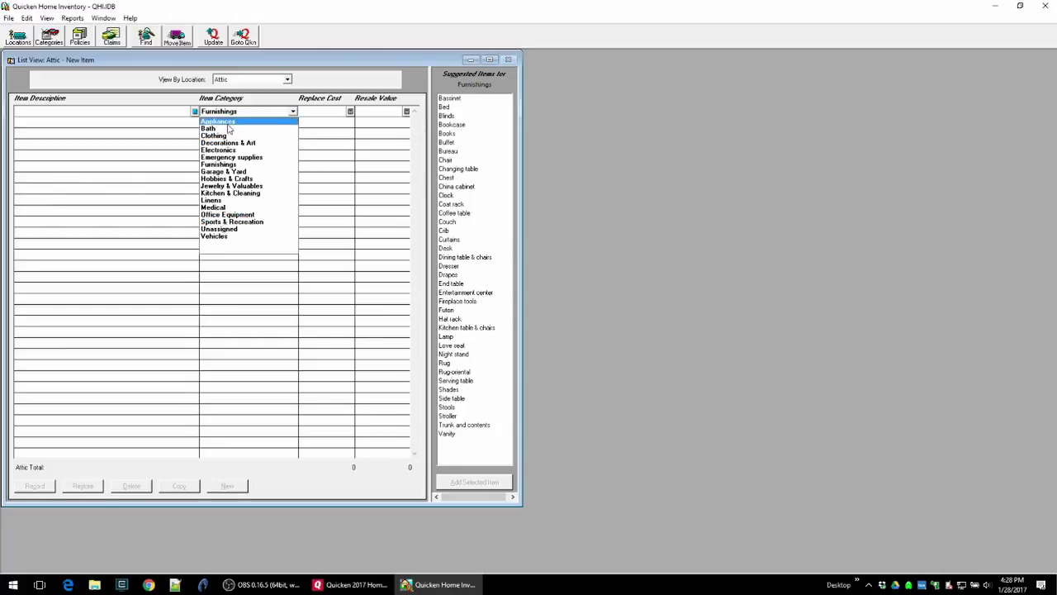
Switch the item list to Family Room with Furnishings as the category
click(241, 81)
click(241, 81)
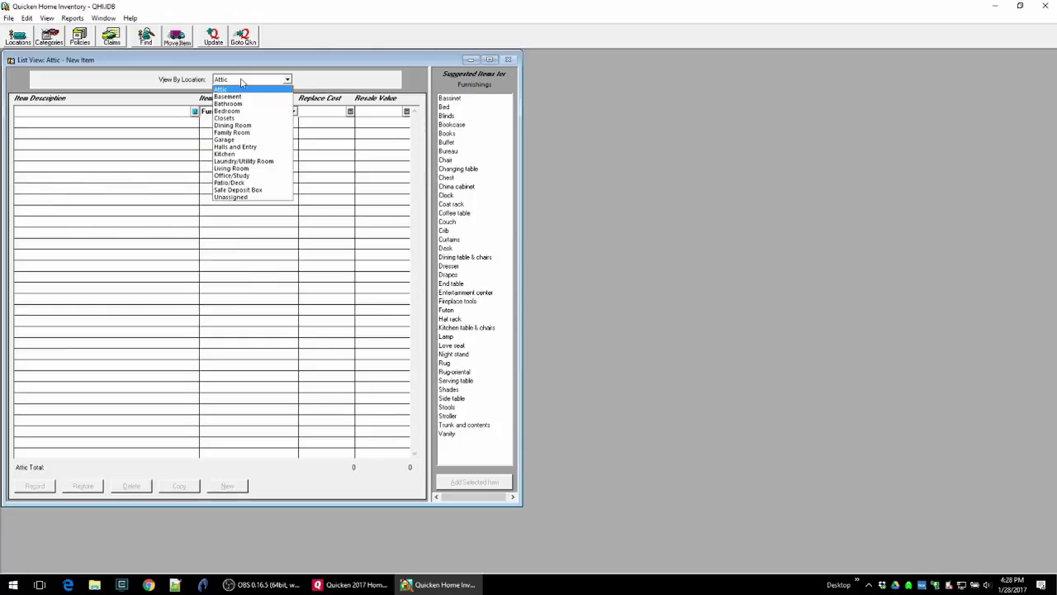
click(237, 133)
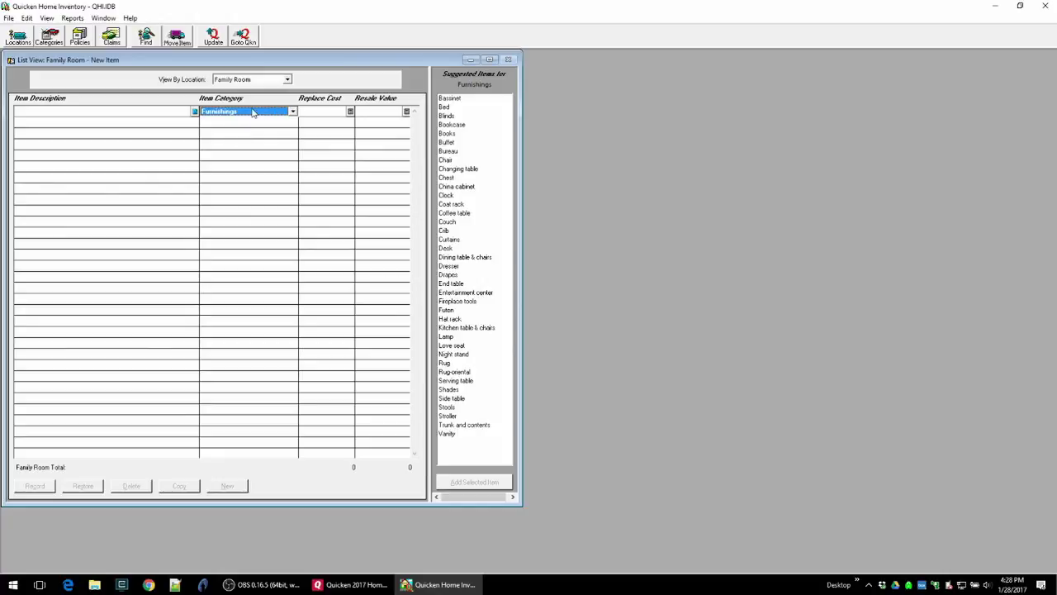
click(252, 113)
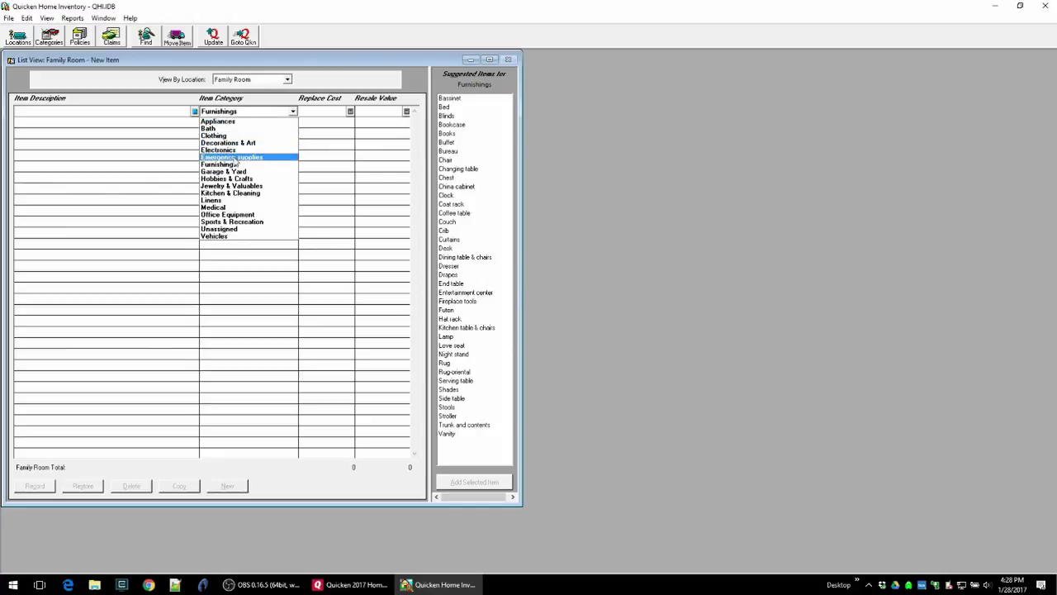
click(237, 165)
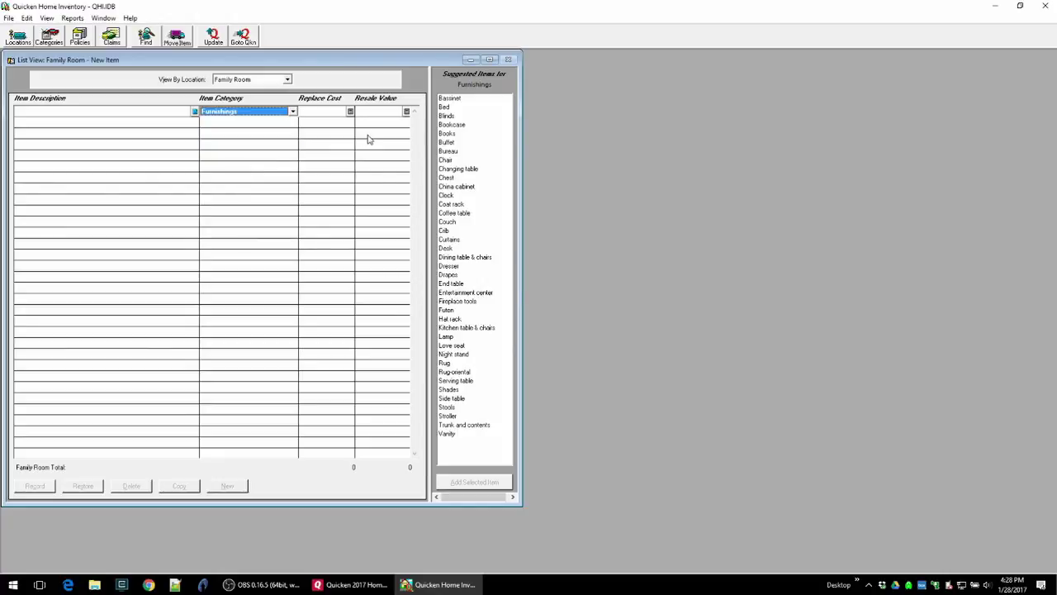
Add Bureau, China cabinet and Futon from Suggested Items, then start a new Sofa item
click(451, 151)
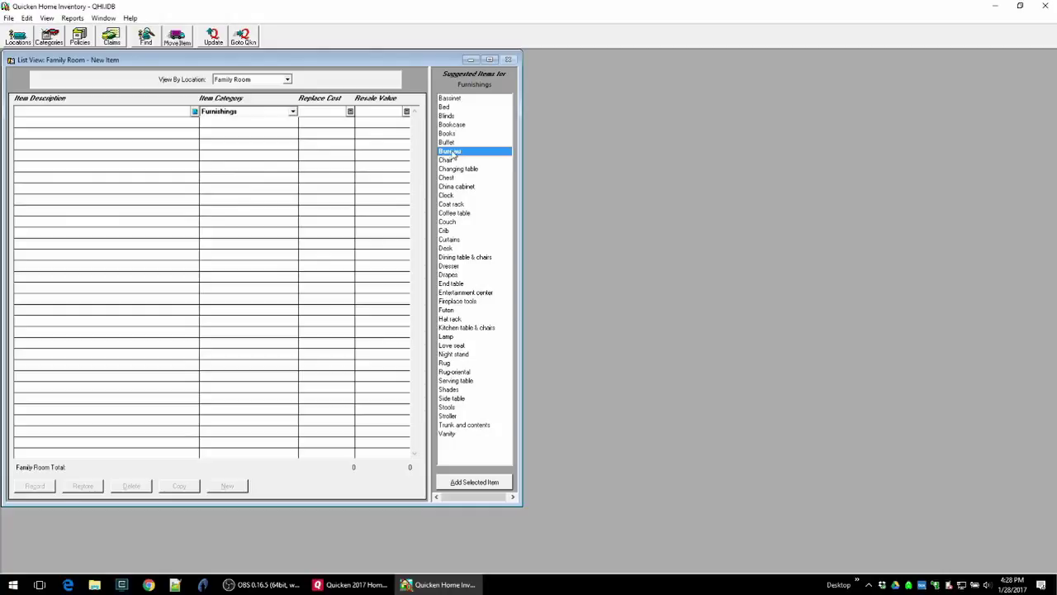
click(463, 481)
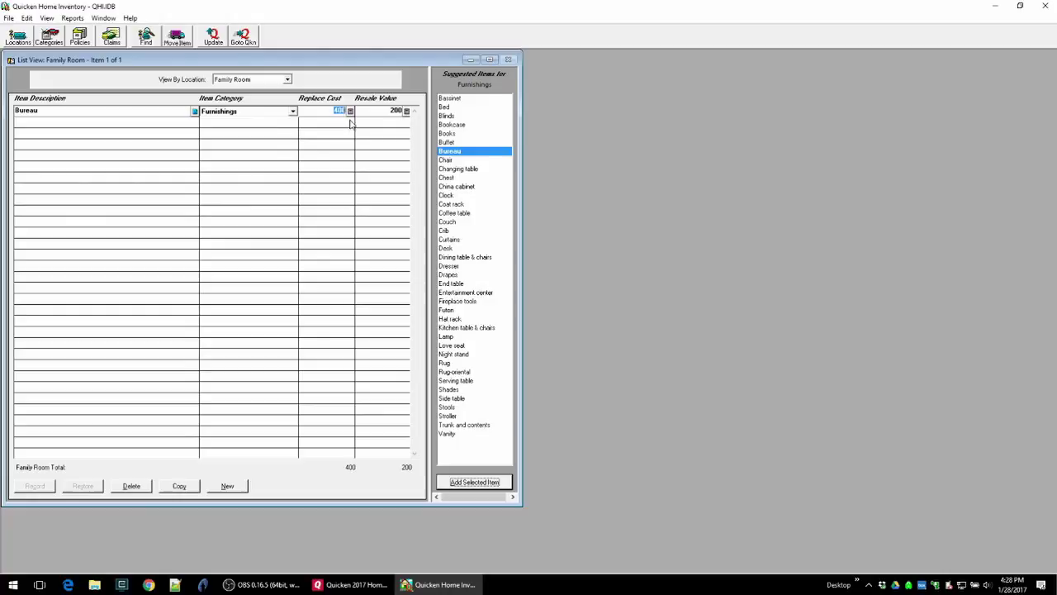
click(460, 187)
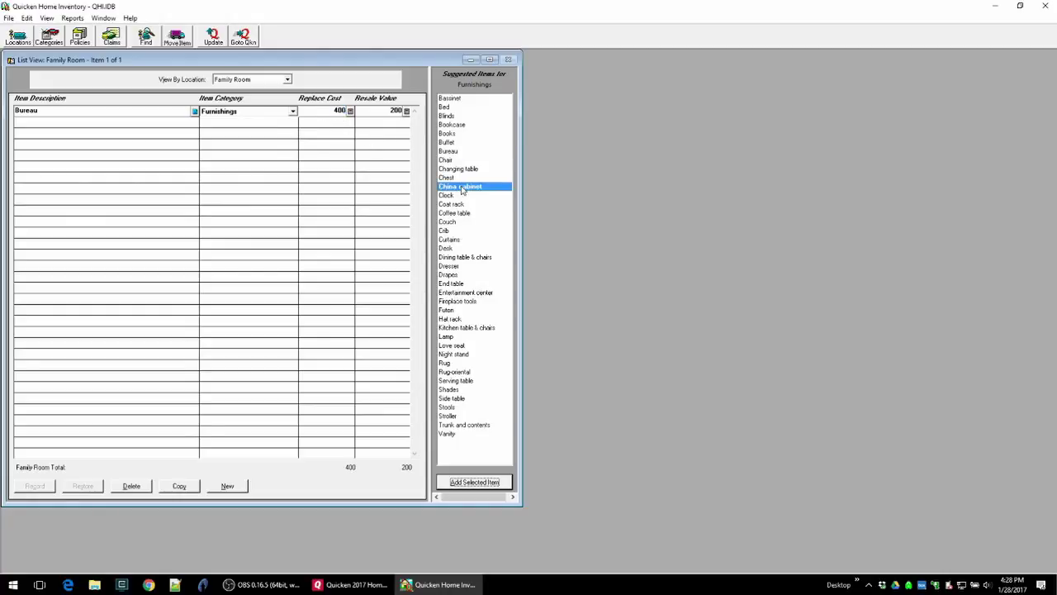
click(473, 483)
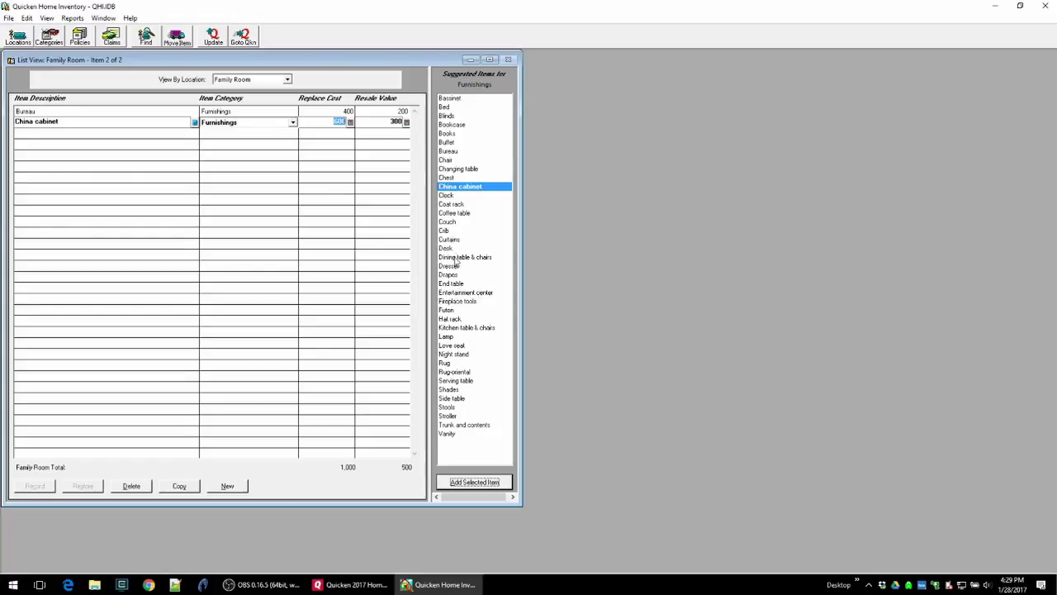
click(447, 311)
click(460, 484)
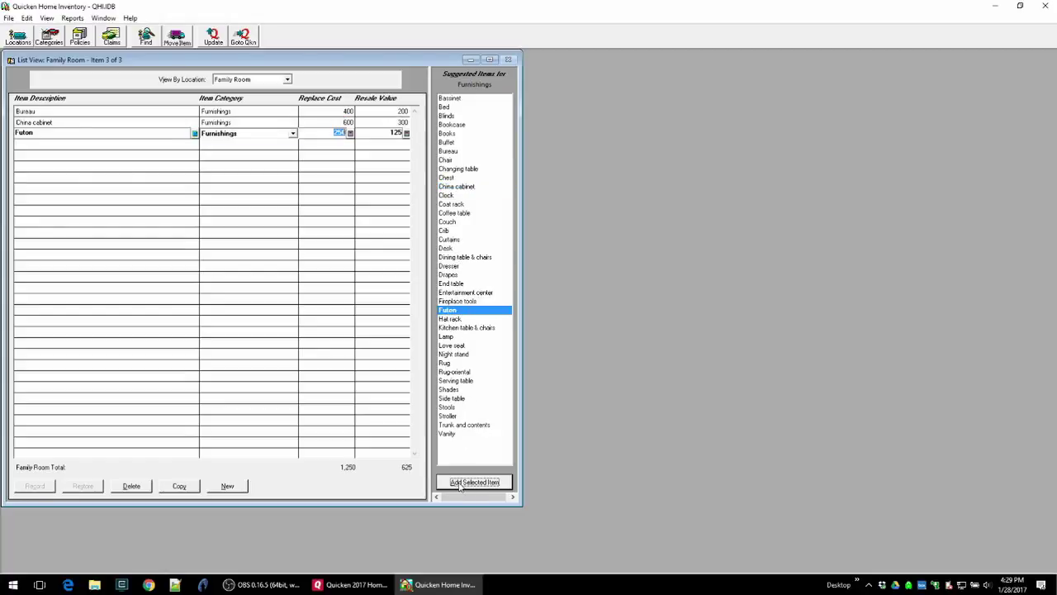
click(117, 145)
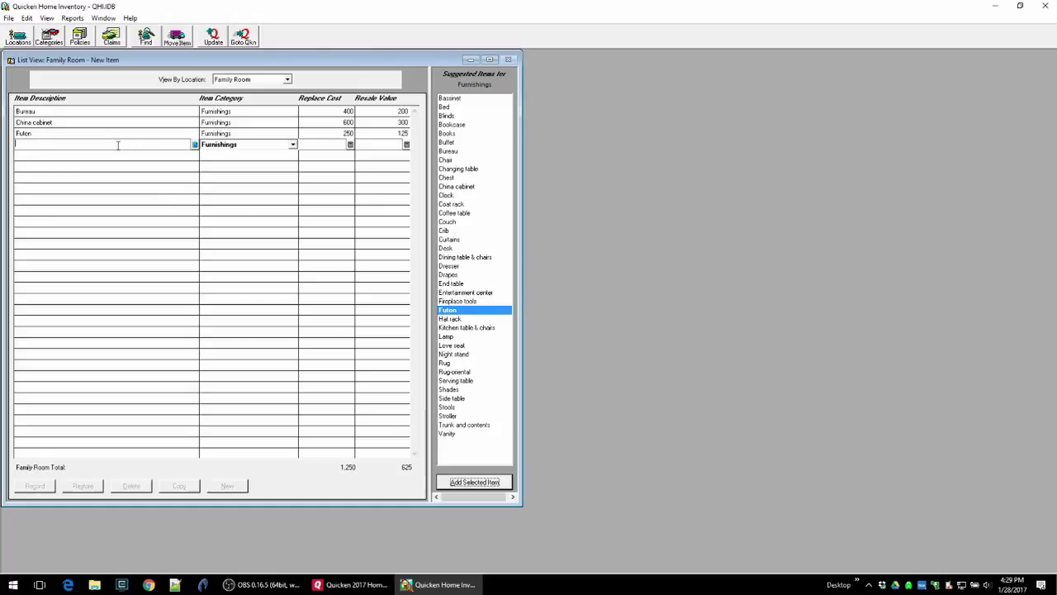
text(Sofa)
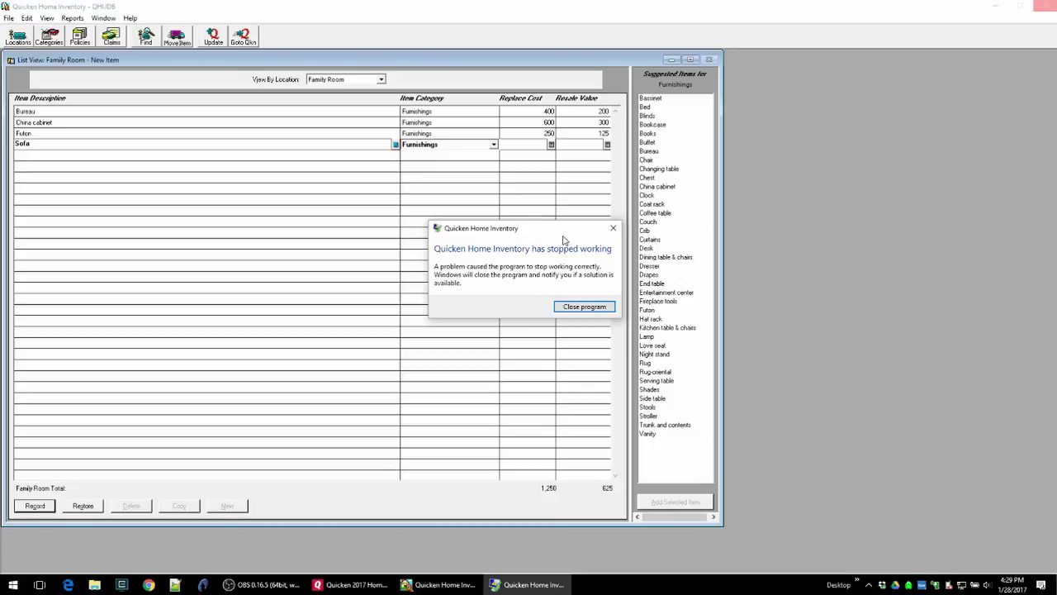
Close the crashed Home Inventory, relaunch it from Property & Debt, and show Family Room enlarged
click(584, 307)
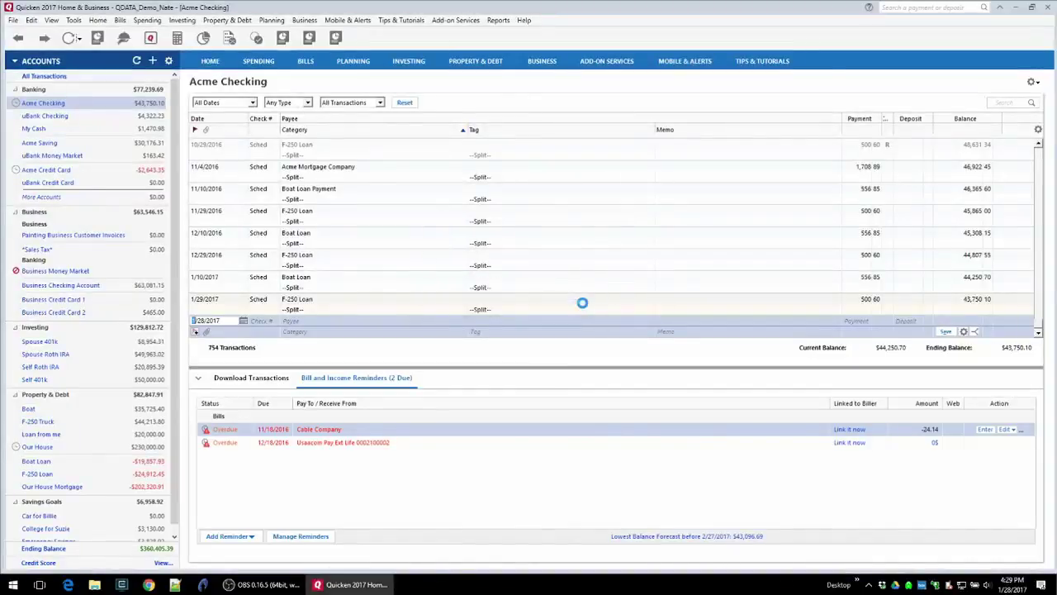
click(227, 21)
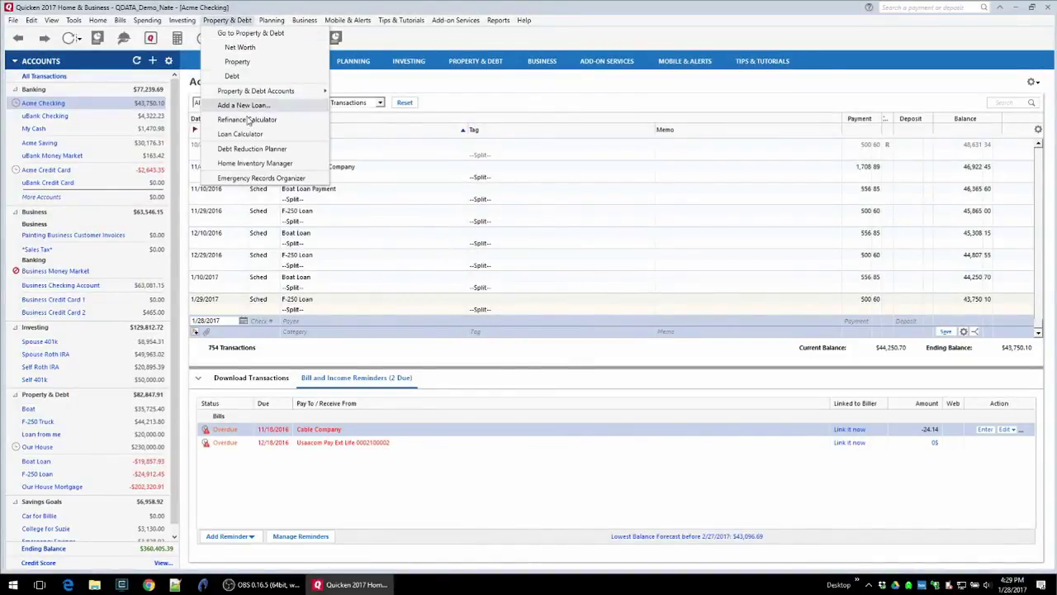
click(253, 161)
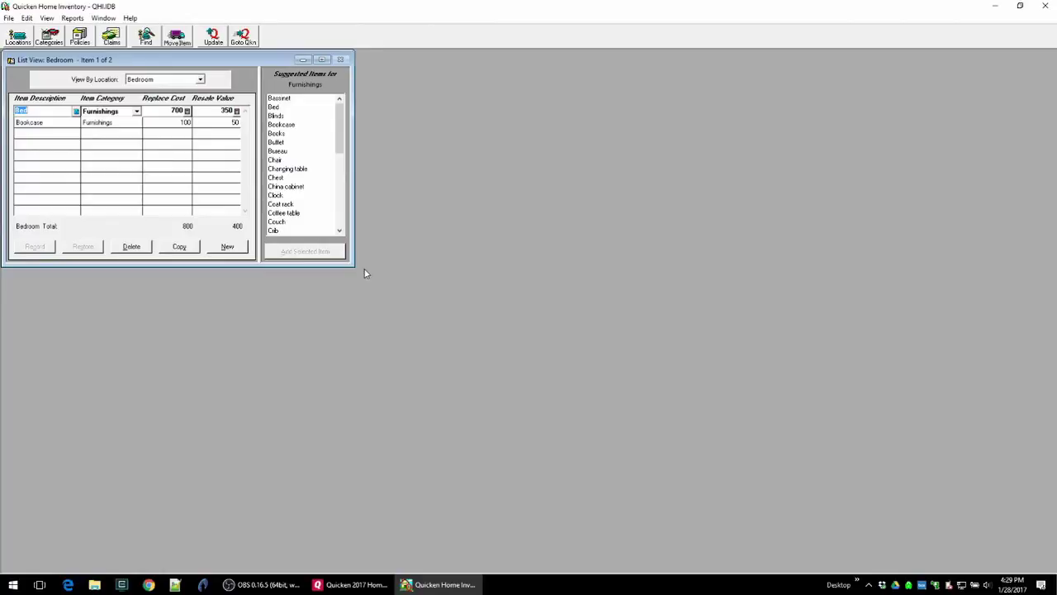
drag(351, 265, 663, 485)
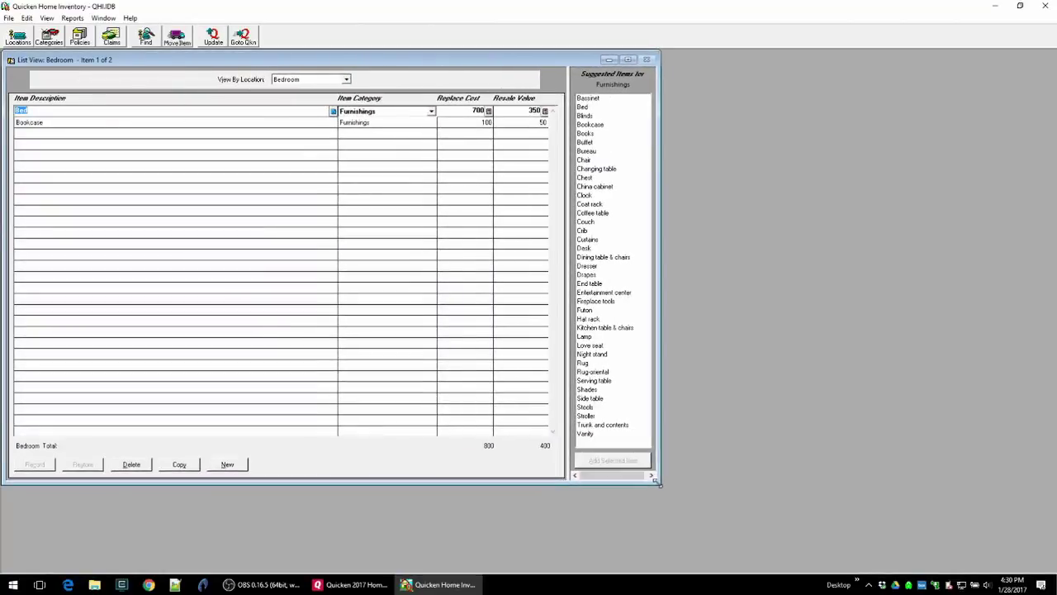
click(292, 82)
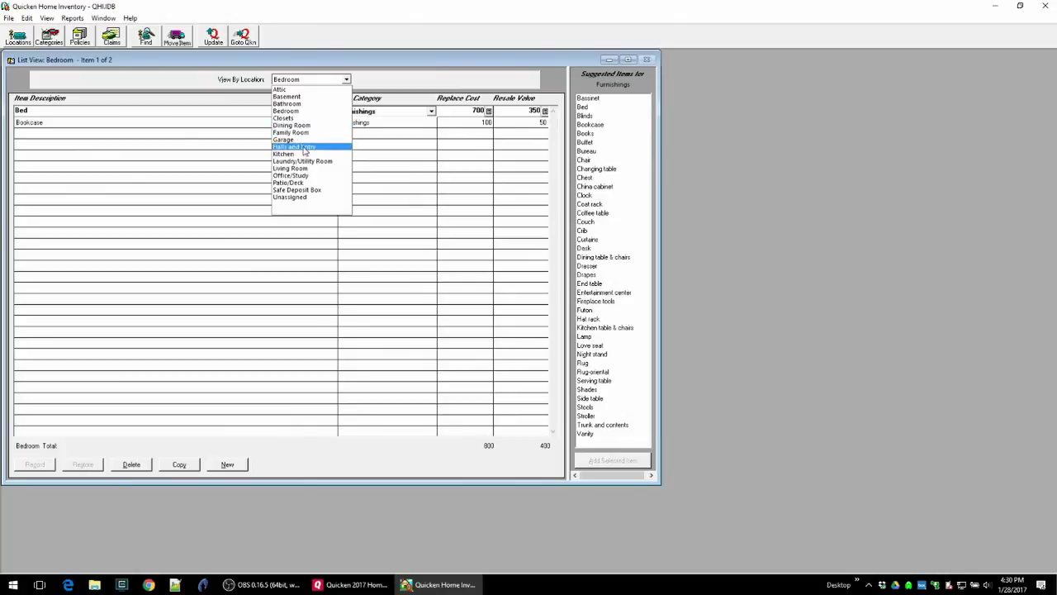
click(298, 132)
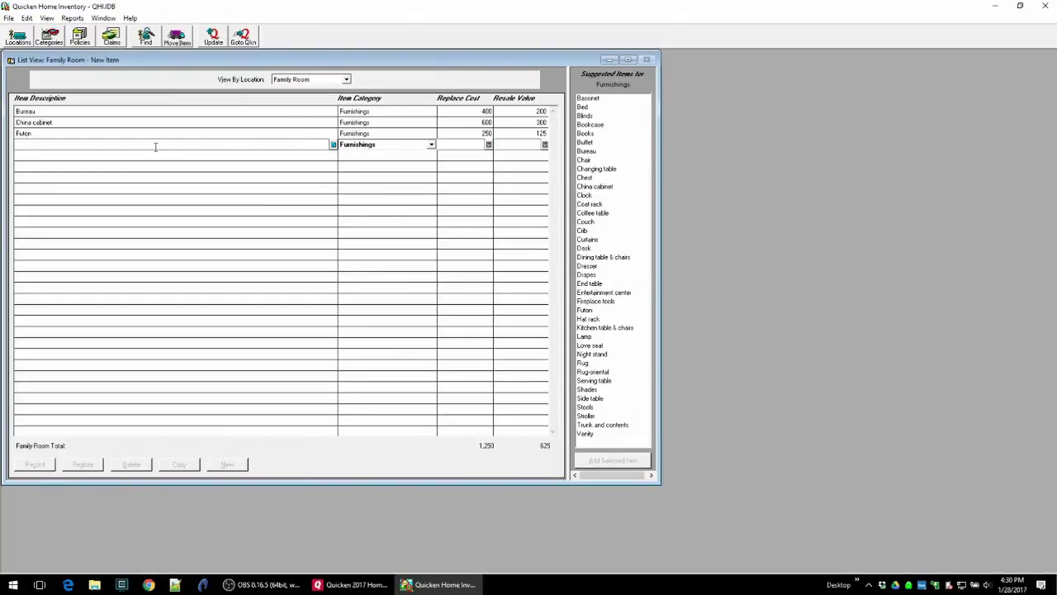
Enter the Sofa row with replacement cost 600 and resale value 300
text(Sofa)
click(529, 145)
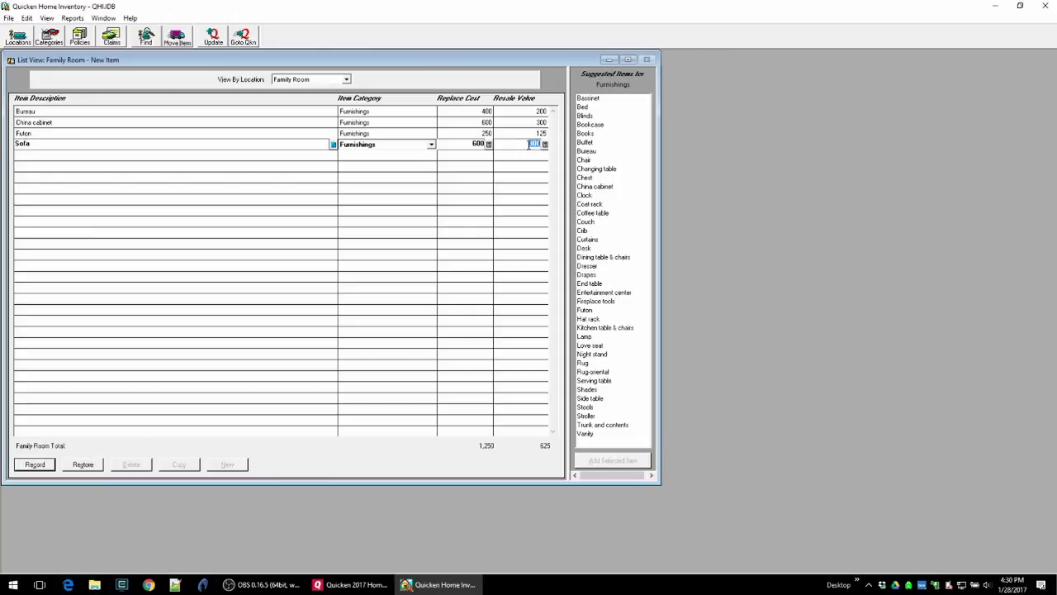
text(300)
click(79, 19)
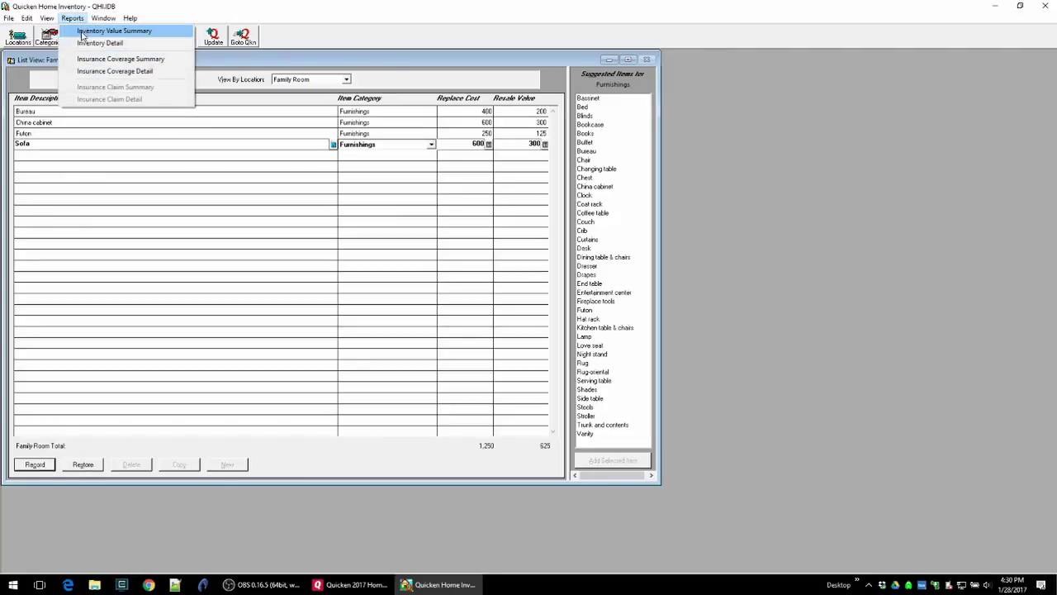
click(104, 32)
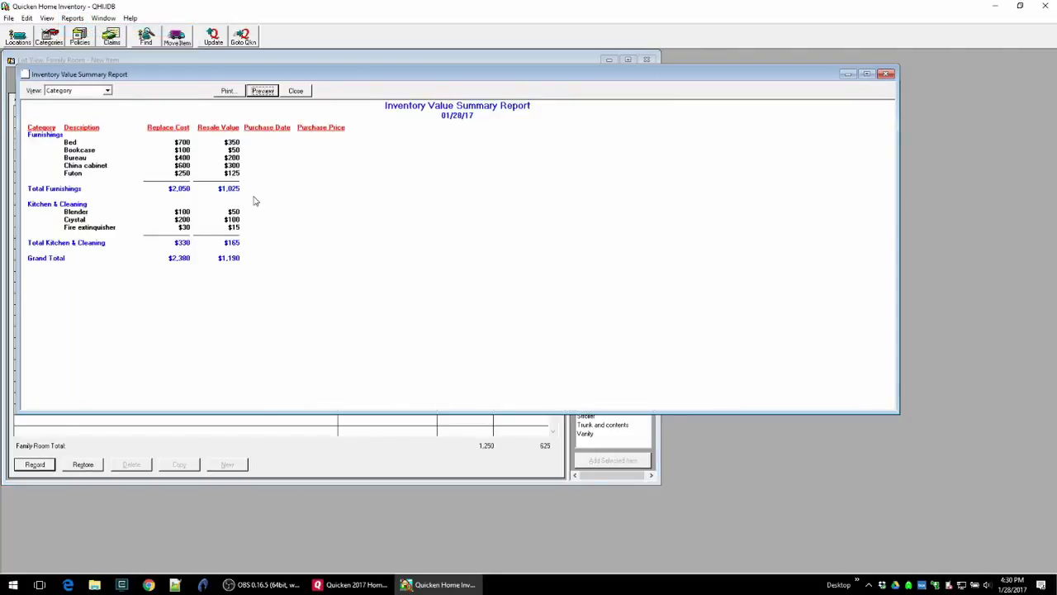
click(885, 74)
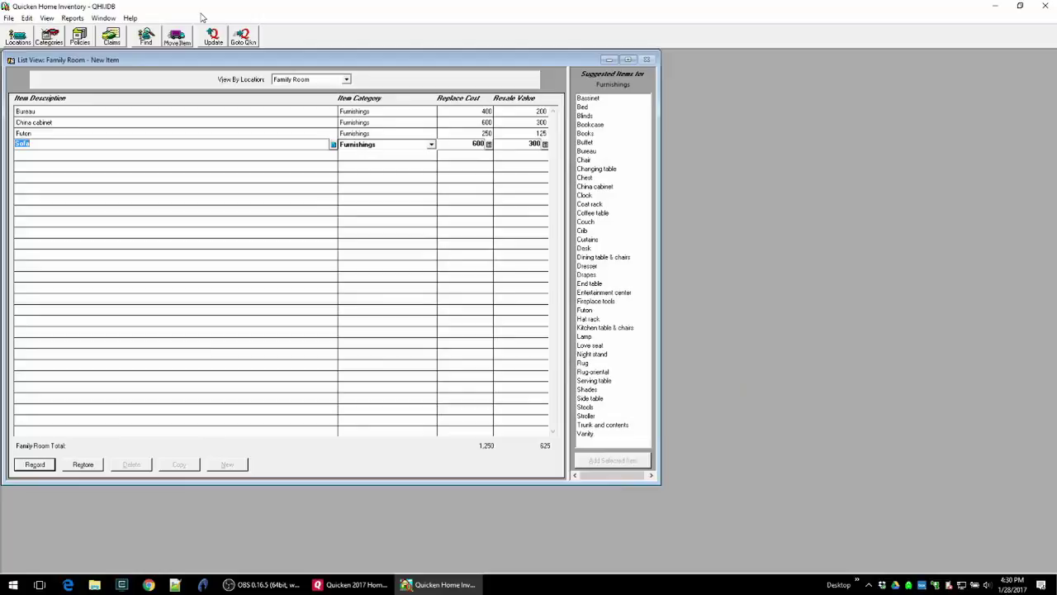
click(73, 20)
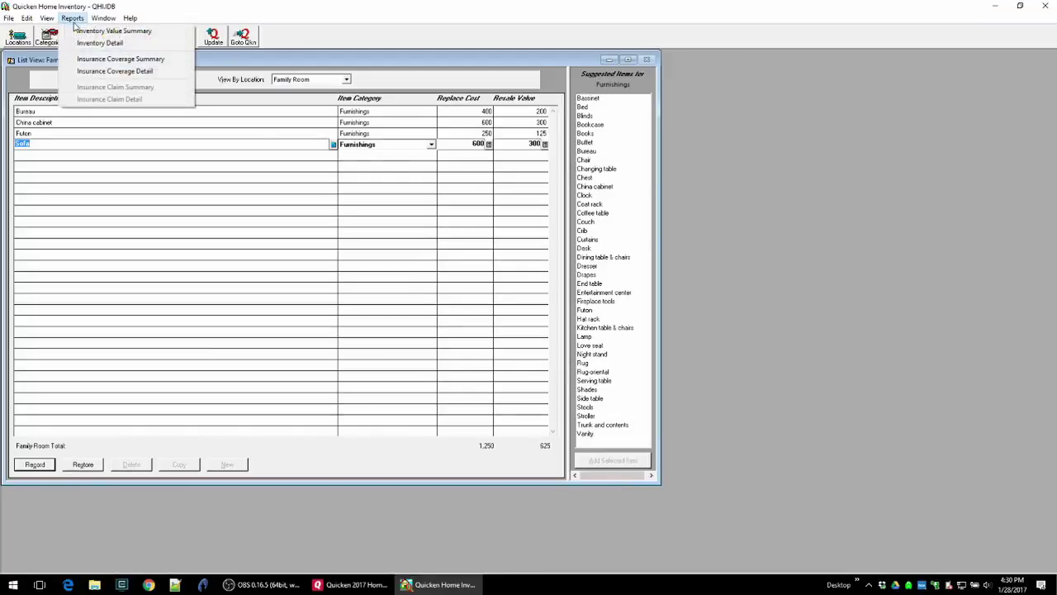
click(104, 59)
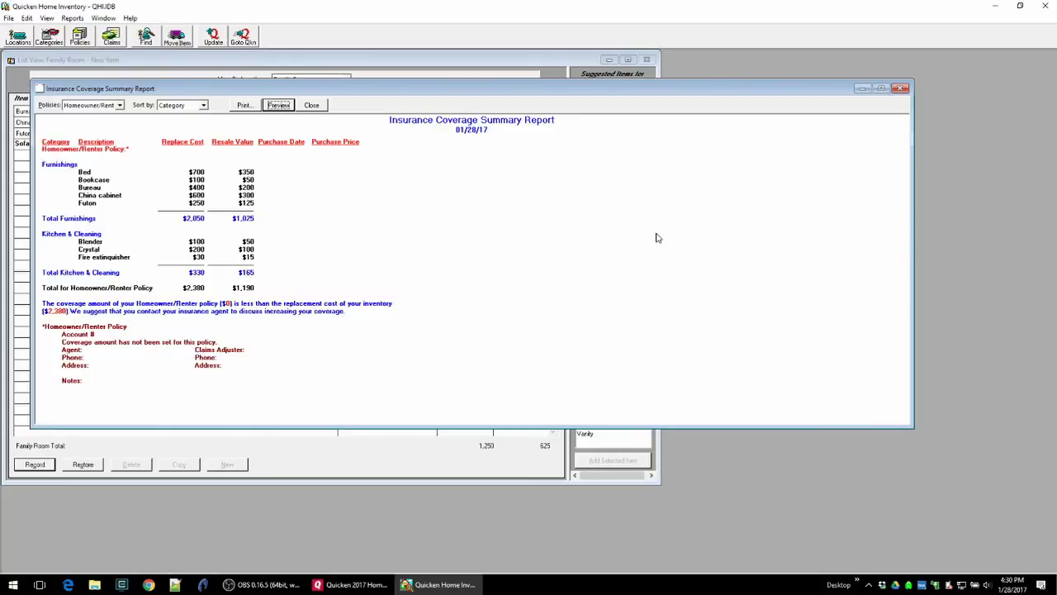
click(901, 89)
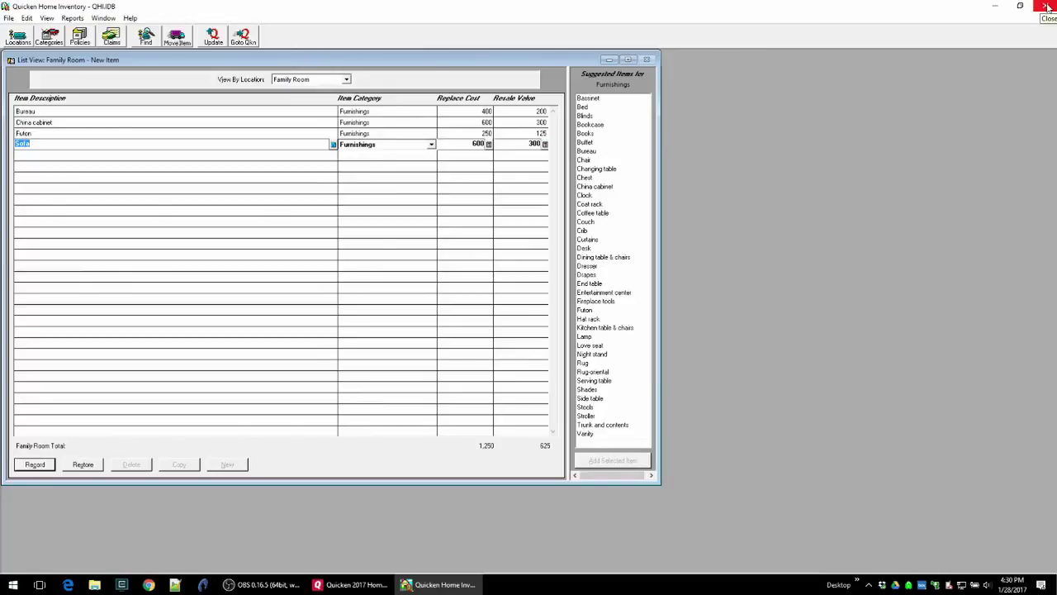
Close Home Inventory, recording the Sofa changes and skipping the backup
click(1046, 6)
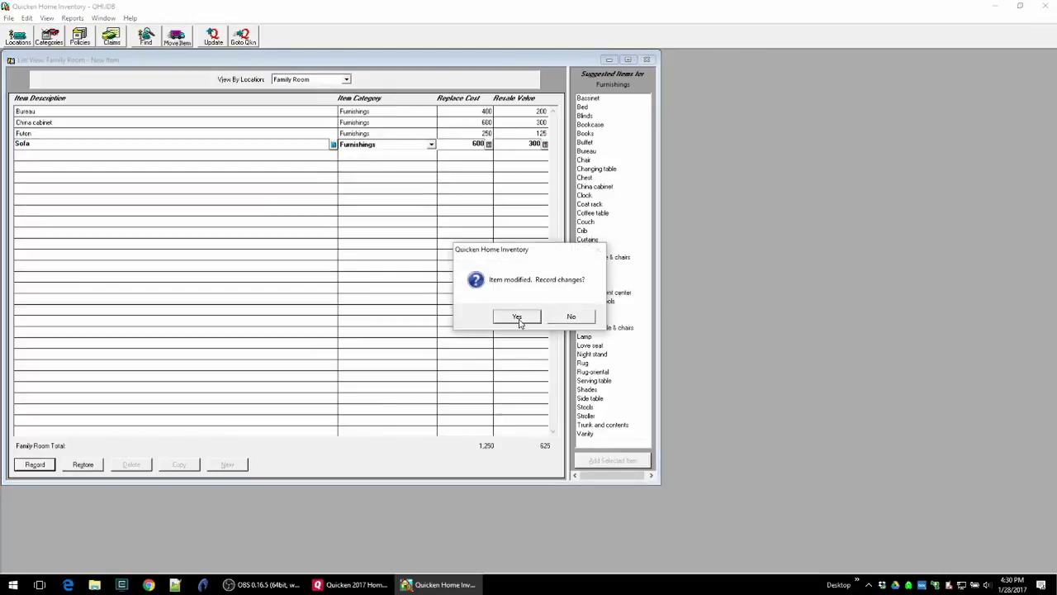
click(517, 315)
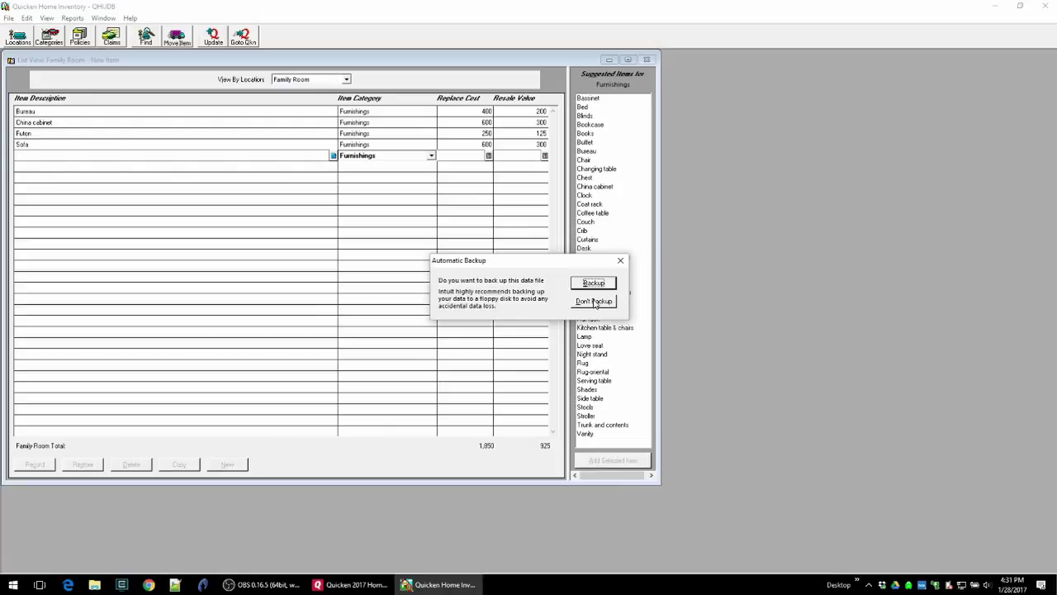
click(593, 302)
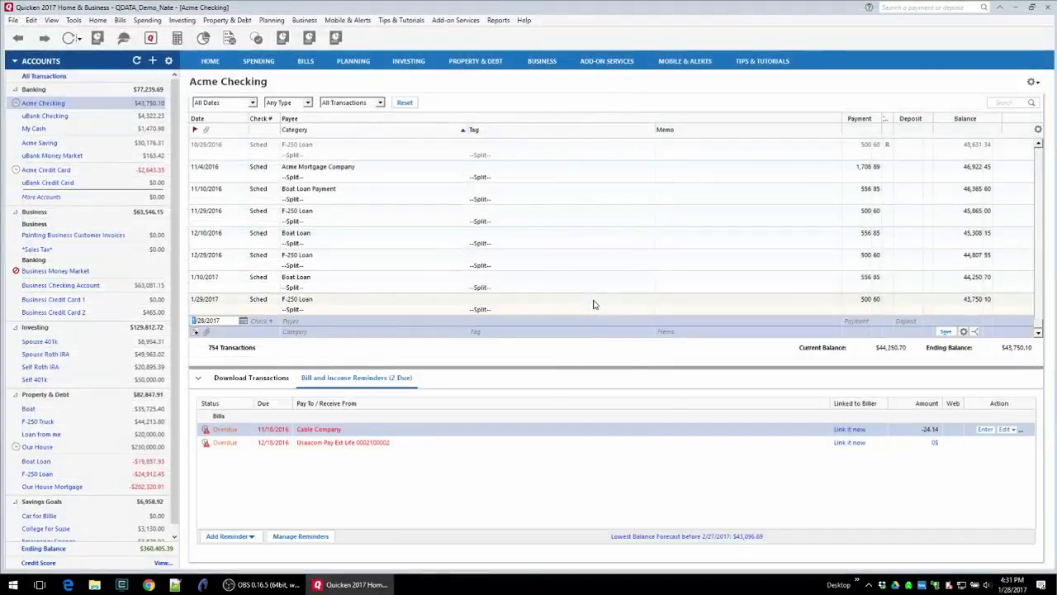
Open Emergency Records Organizer from Property & Debt and shift its window left
click(235, 20)
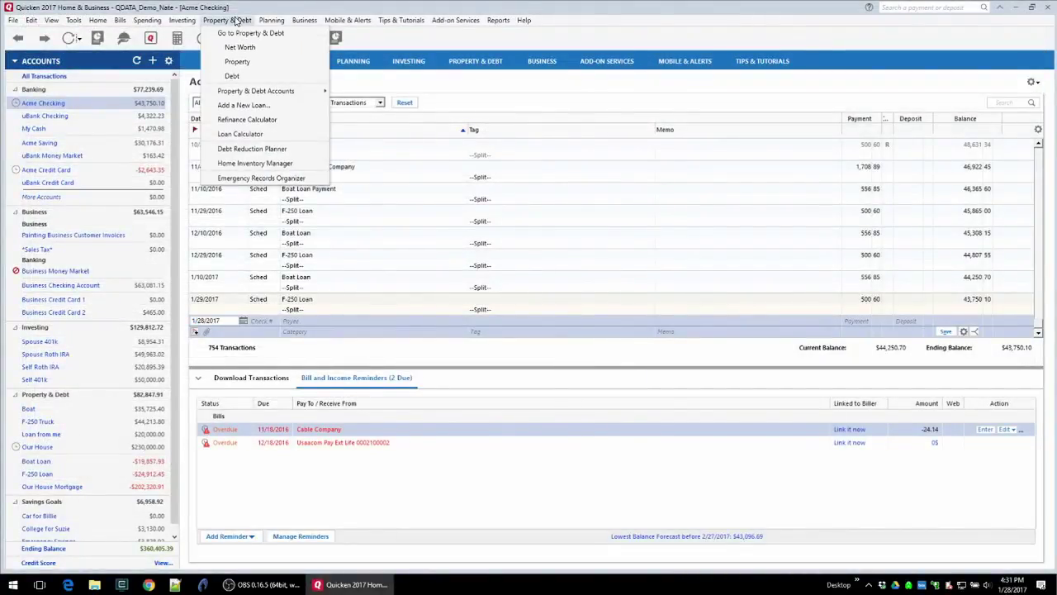
click(246, 179)
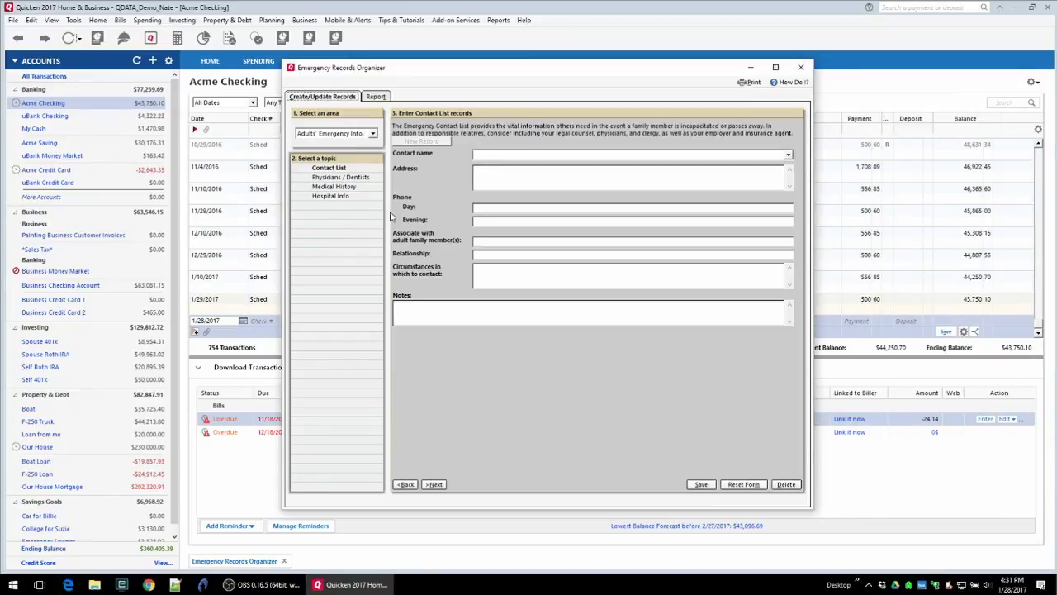
drag(491, 72, 412, 72)
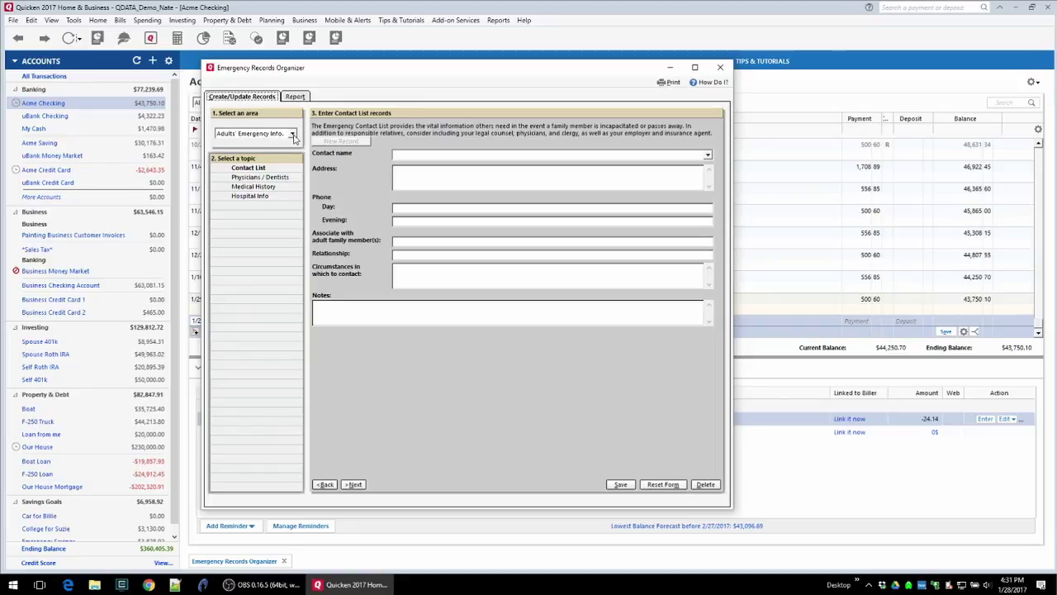
View Adults' Emergency Info forms: Physicians/Dentists, Medical History, Hospital Info, then Contact List
click(293, 133)
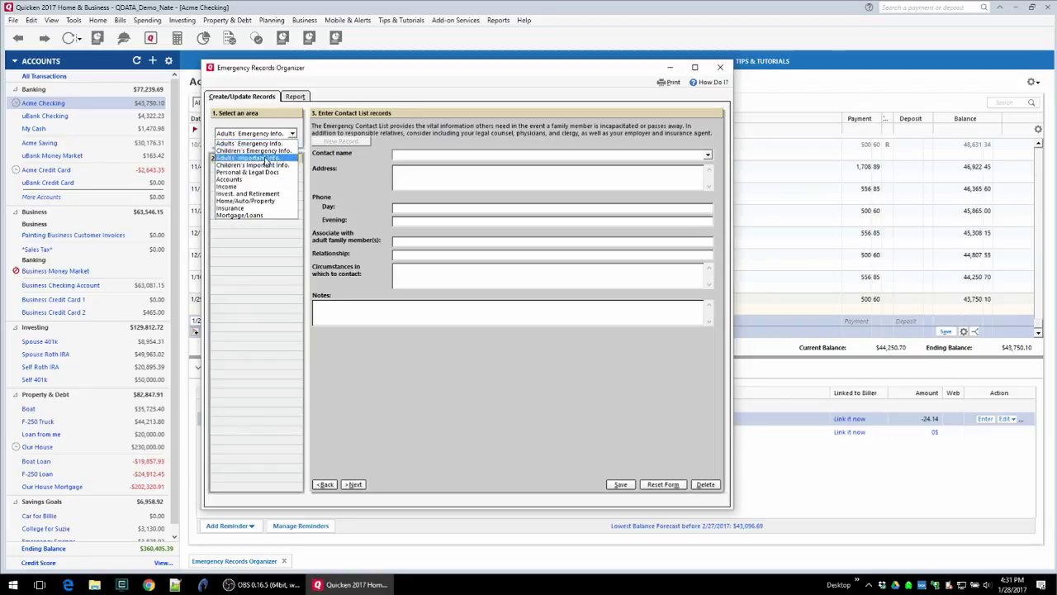
click(267, 145)
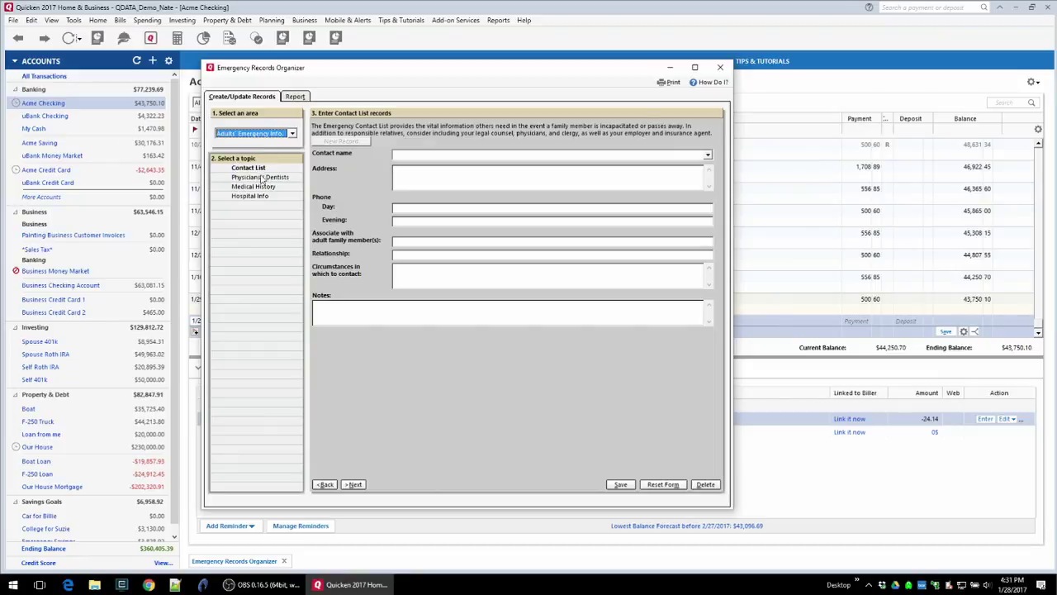
click(263, 177)
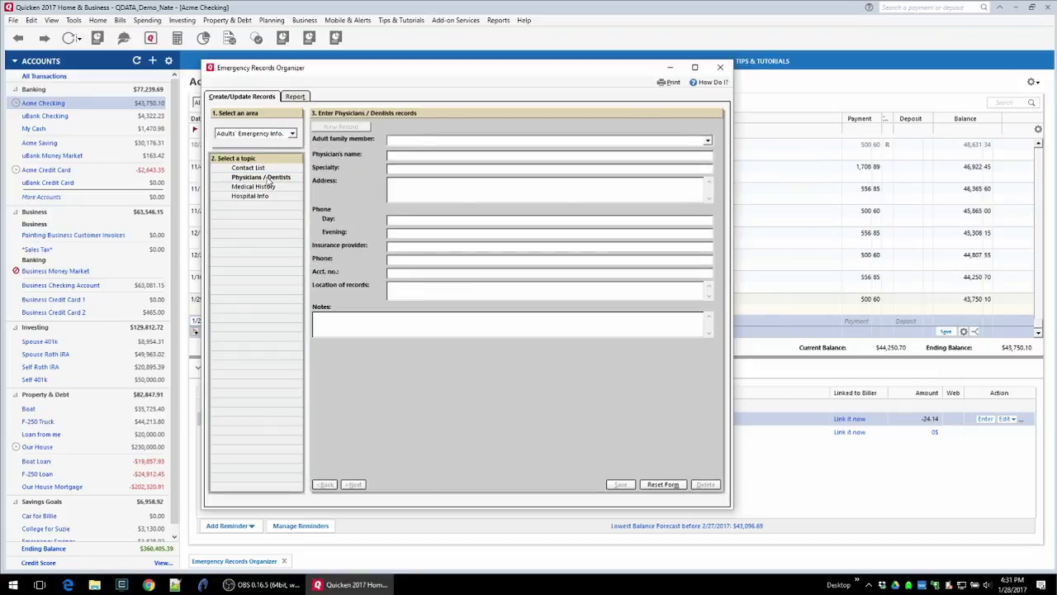
click(263, 187)
click(263, 196)
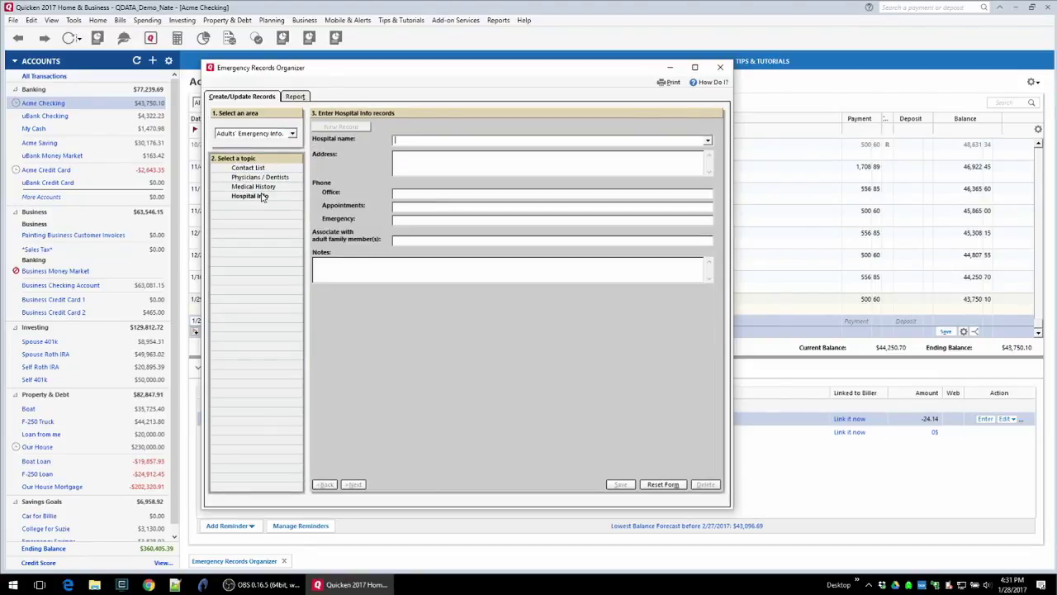
click(263, 169)
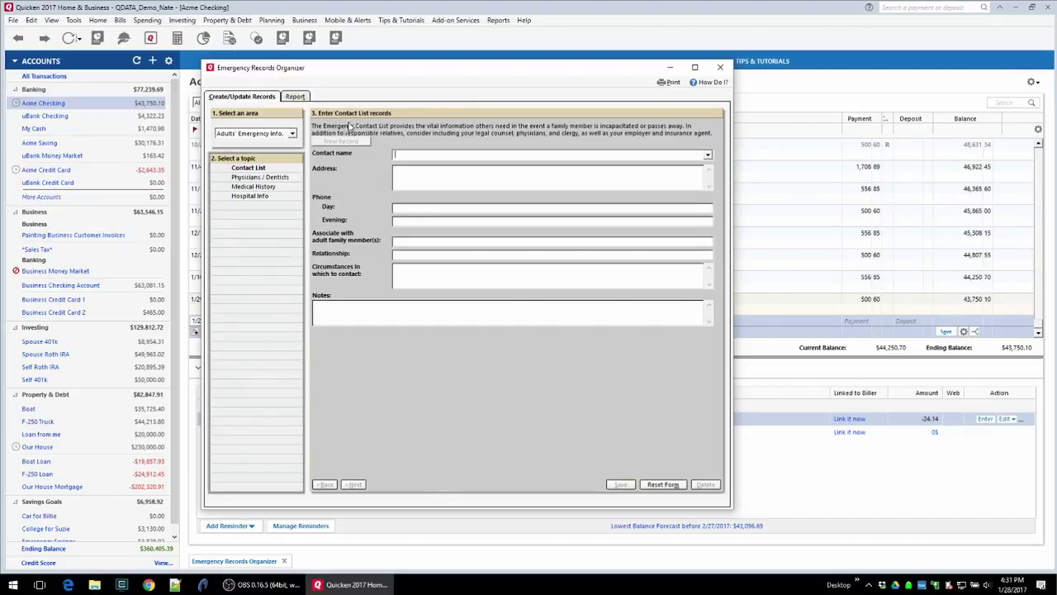
Visit Adults' Important Info, then Children's Emergency Info's Physicians/Dentists and Medical History forms
click(292, 133)
click(269, 156)
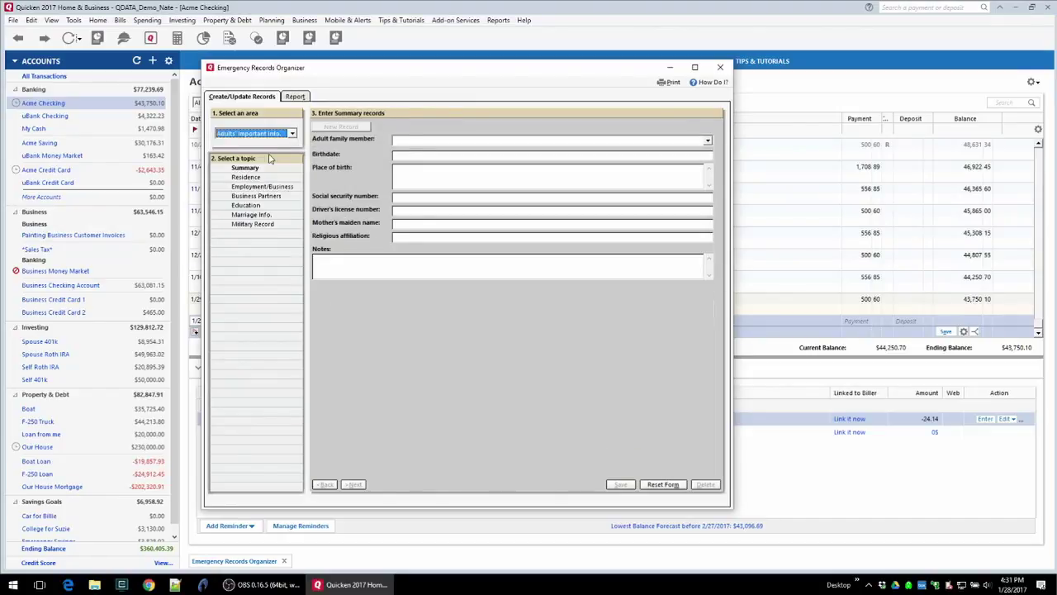
click(271, 135)
click(271, 151)
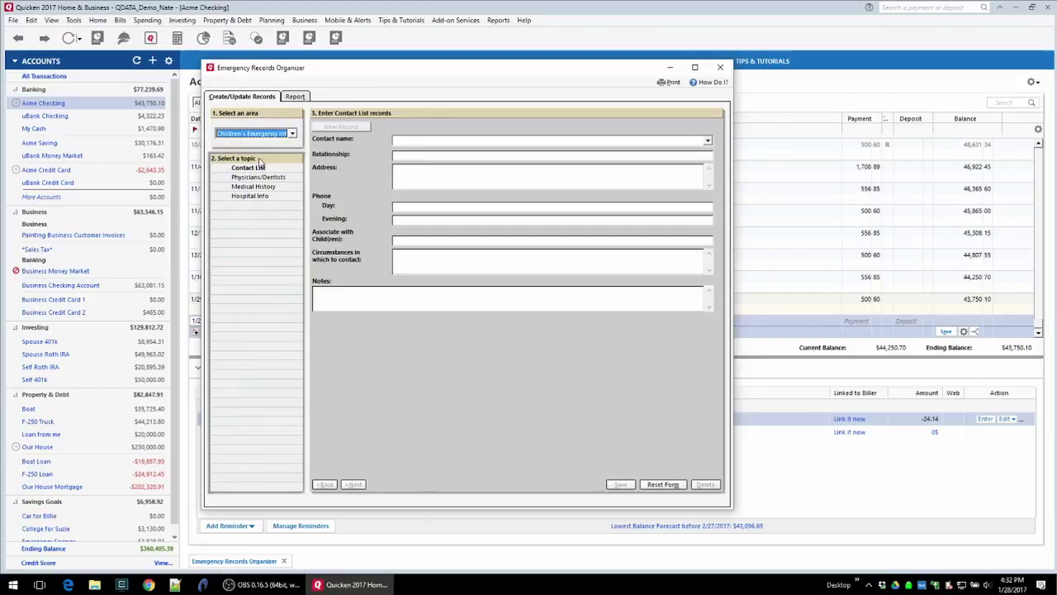
click(252, 179)
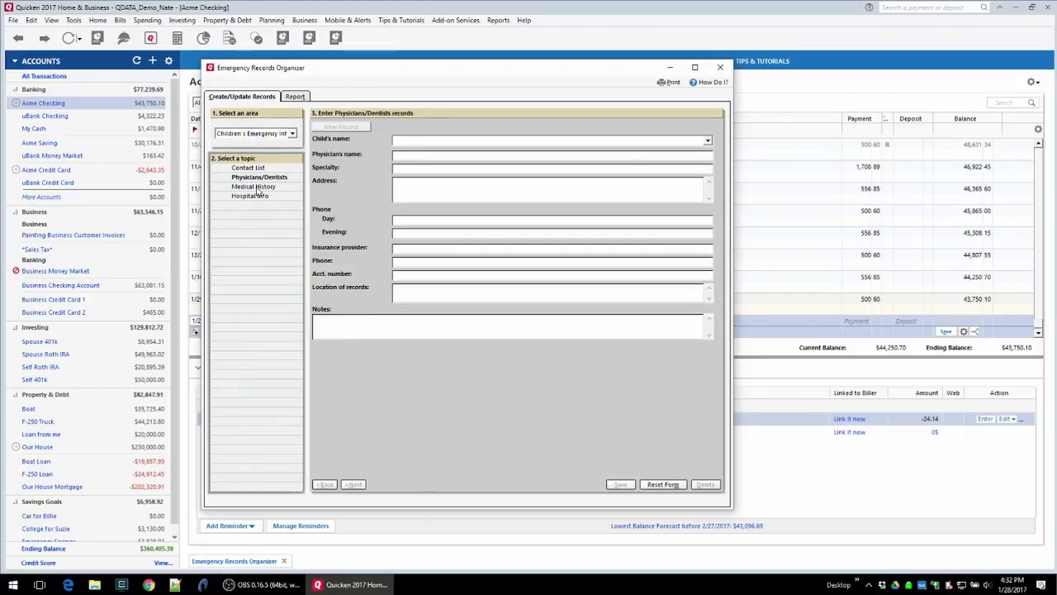
click(254, 187)
Show the Caretaker form under Children's Important Info
click(275, 135)
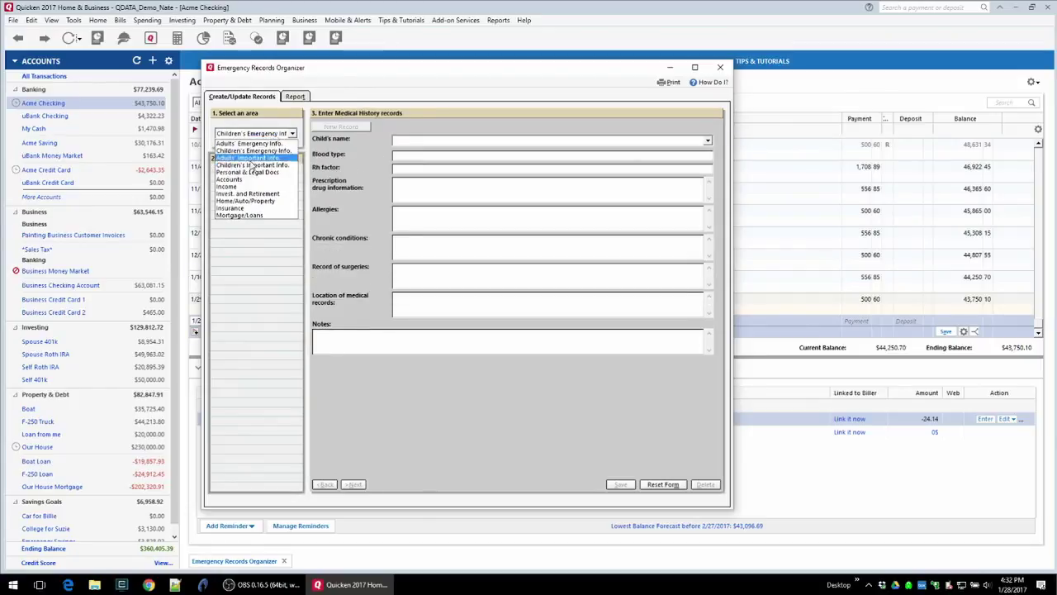
click(254, 168)
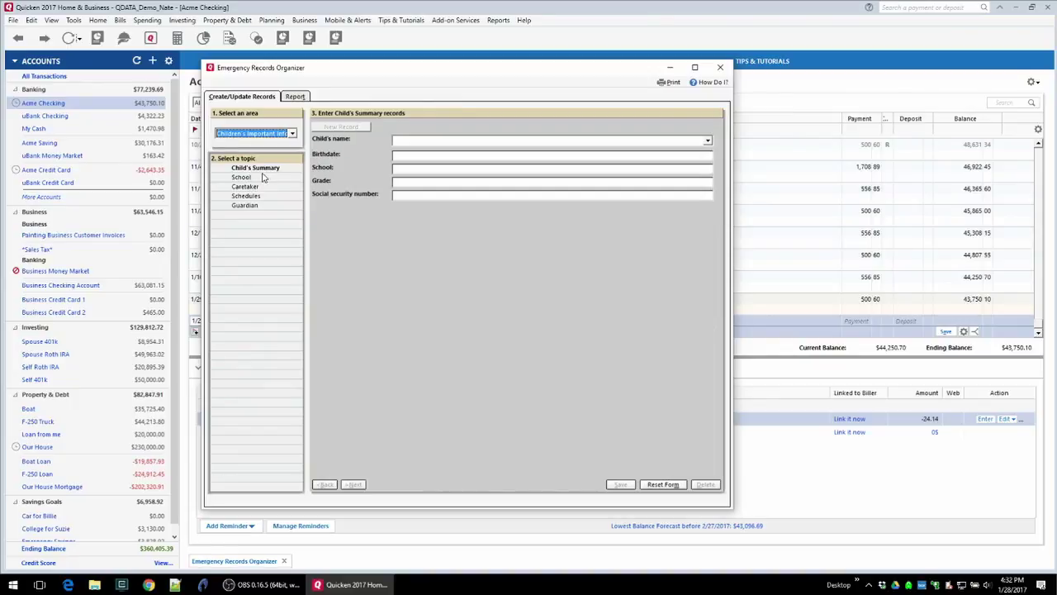
click(254, 187)
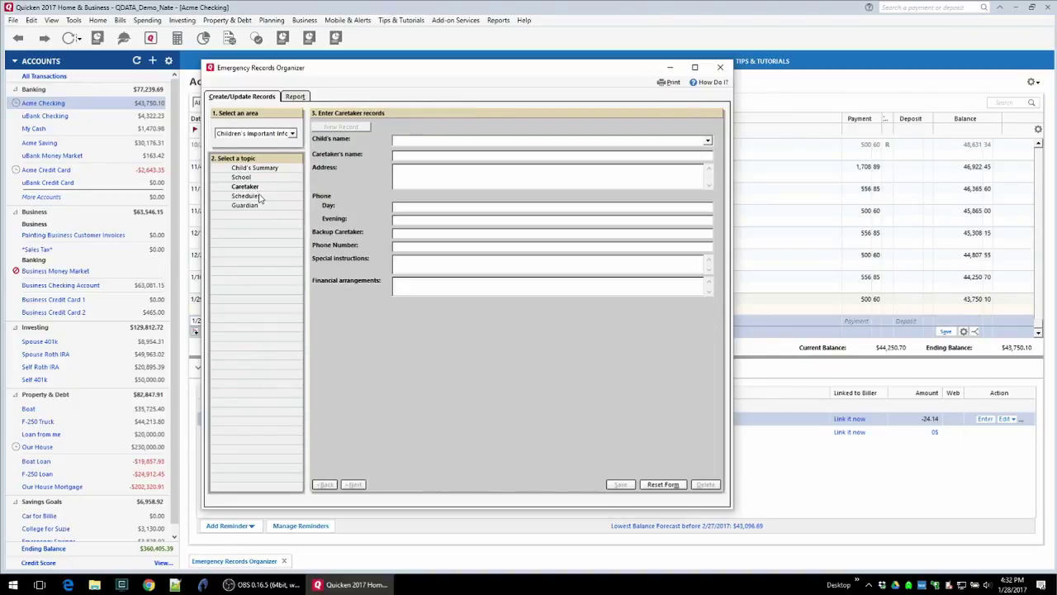
Browse the Personal & Legal Docs forms (Funeral Arrangements, Powers of Attorney, Birth Certificate), then switch to the Income area
click(258, 196)
click(256, 133)
click(255, 172)
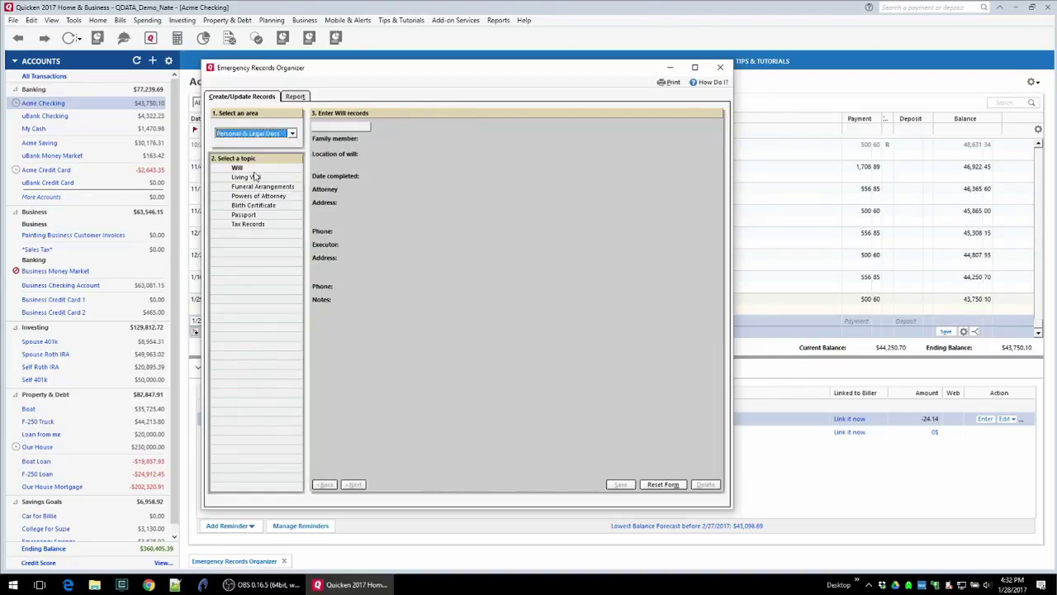
click(251, 187)
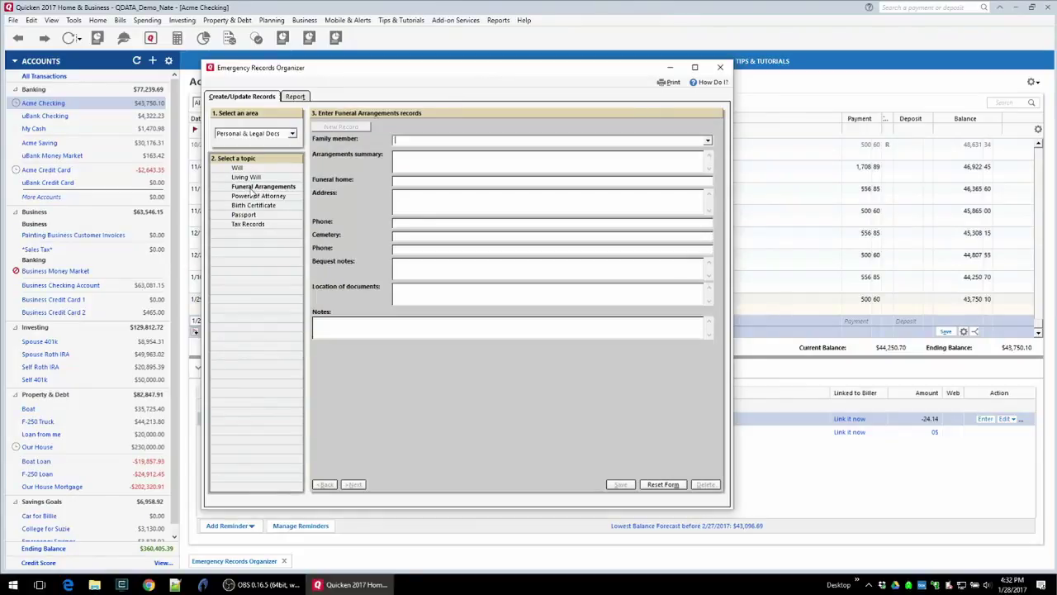
click(256, 196)
click(252, 204)
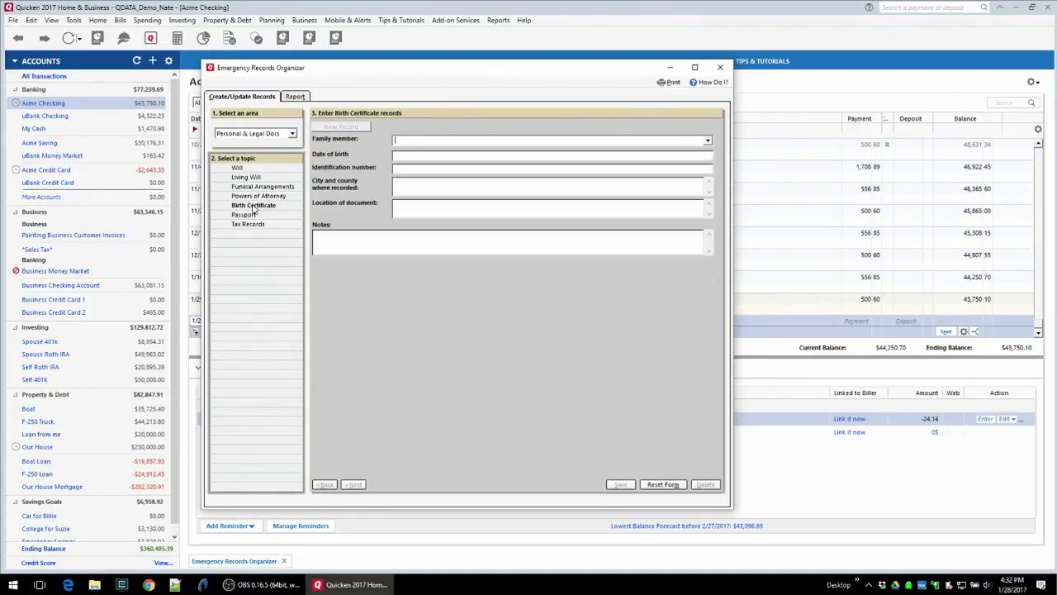
click(256, 133)
click(264, 190)
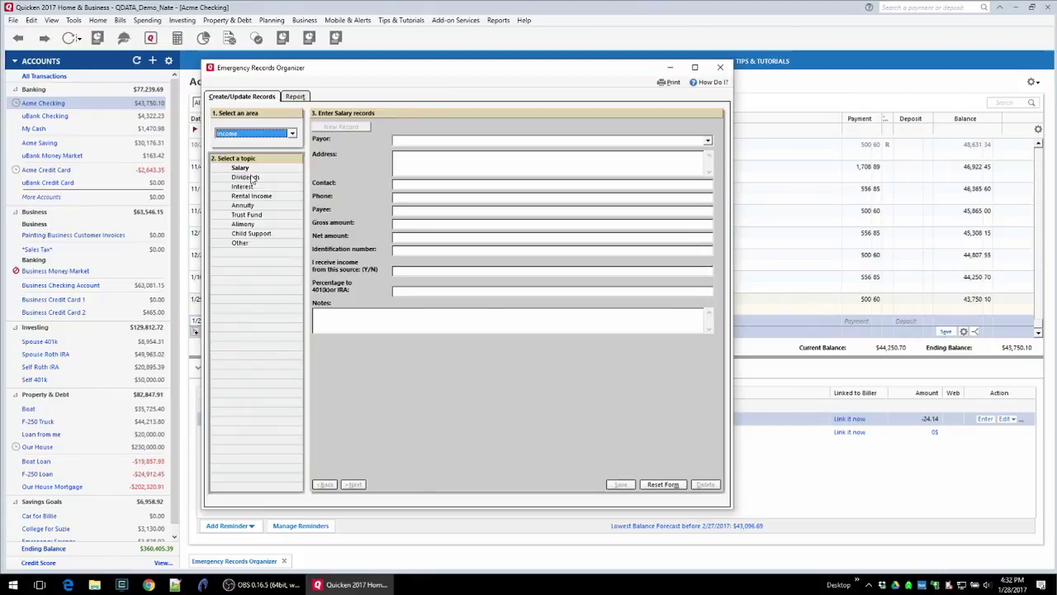
In Home/Auto/Property, view Prev Residences, Safe Deposit Box, Post Office Box, Alarm Information, then Storage
click(276, 136)
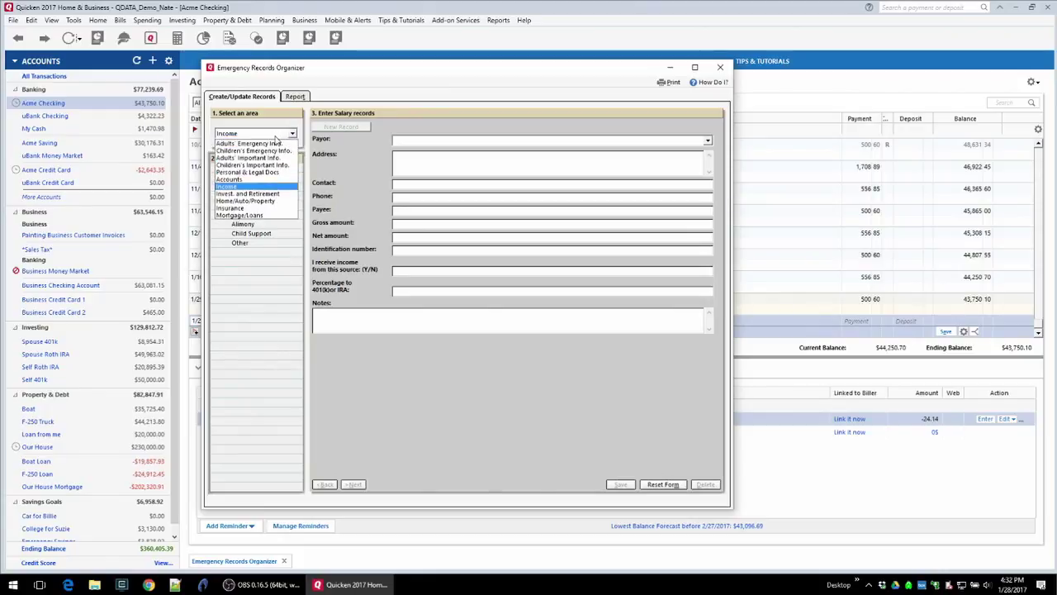
click(273, 202)
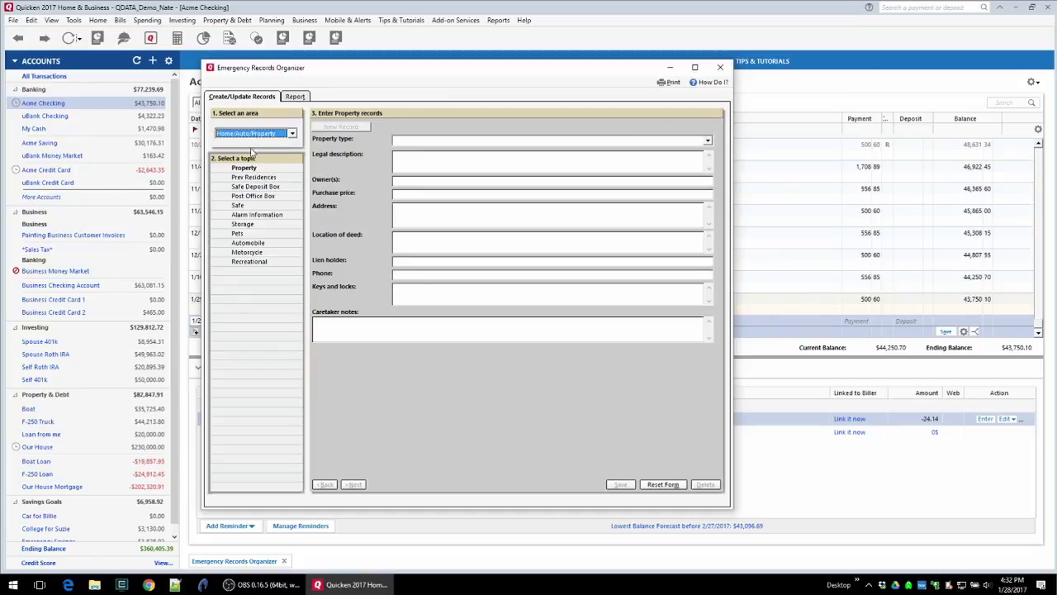
click(263, 177)
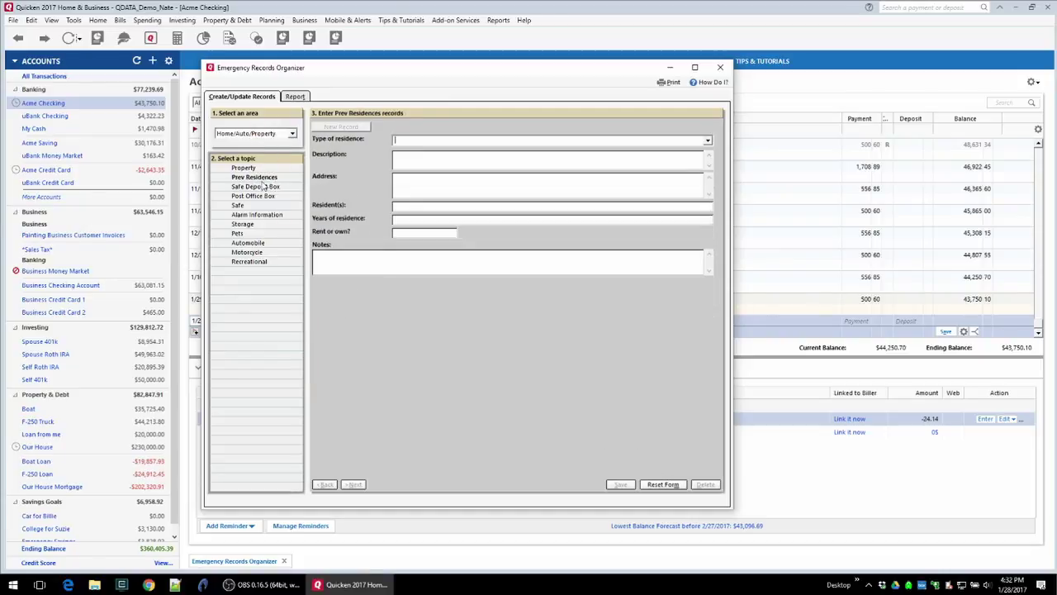
click(263, 186)
click(260, 197)
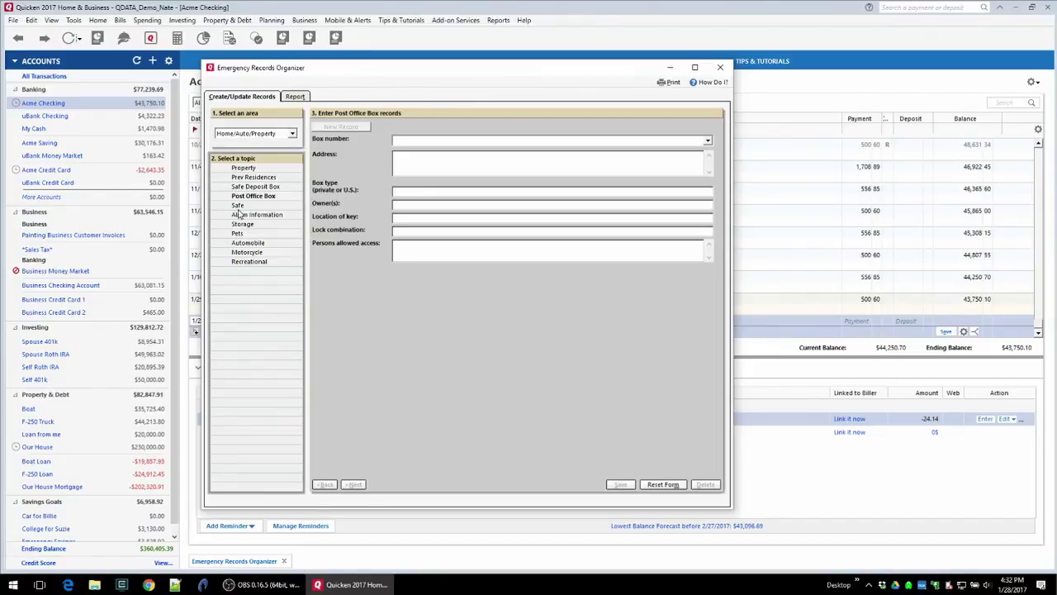
click(245, 216)
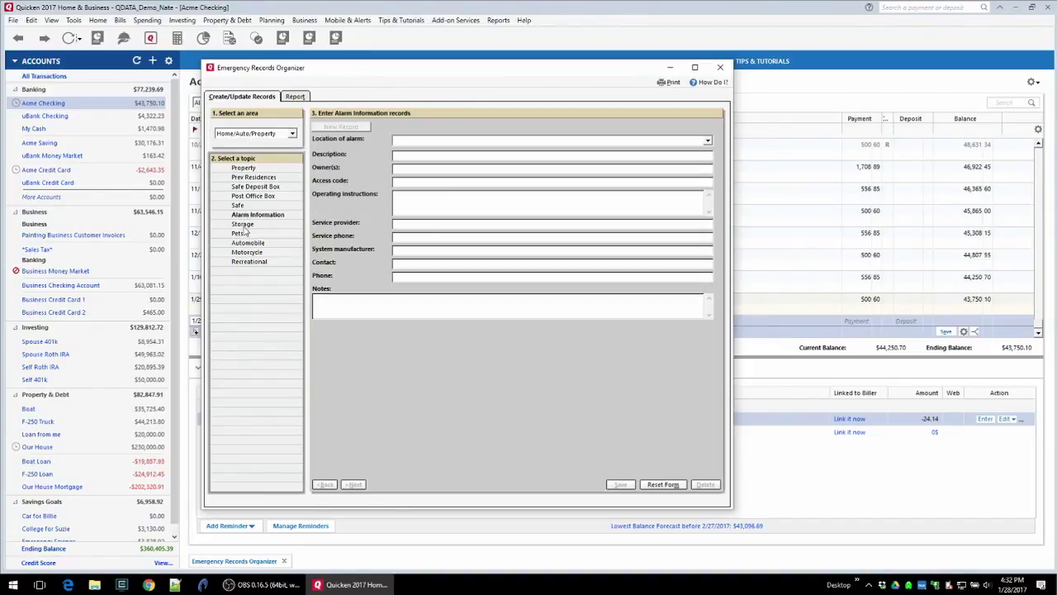
click(242, 224)
click(291, 133)
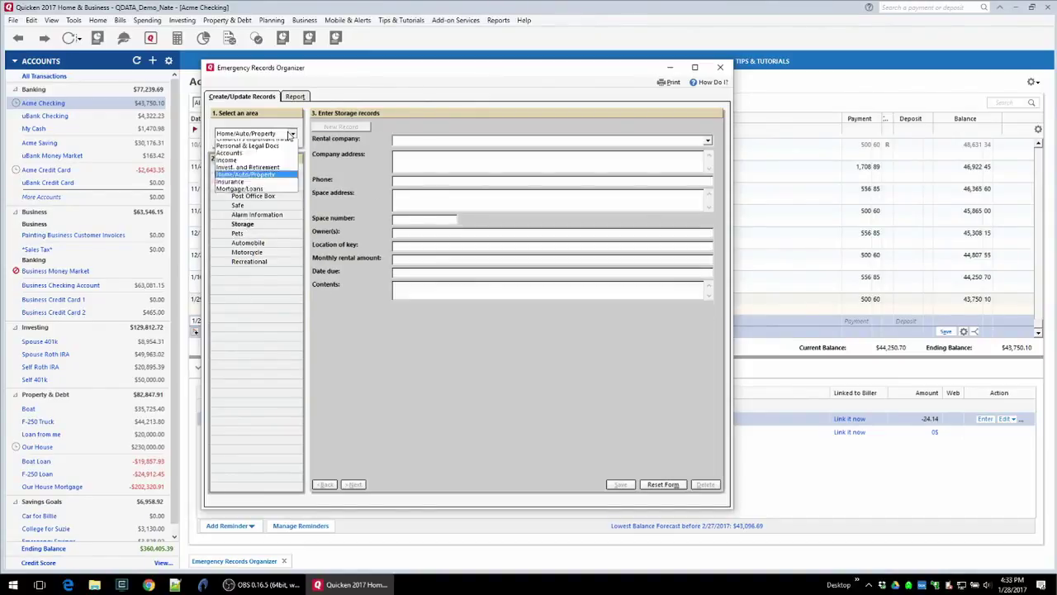
click(291, 133)
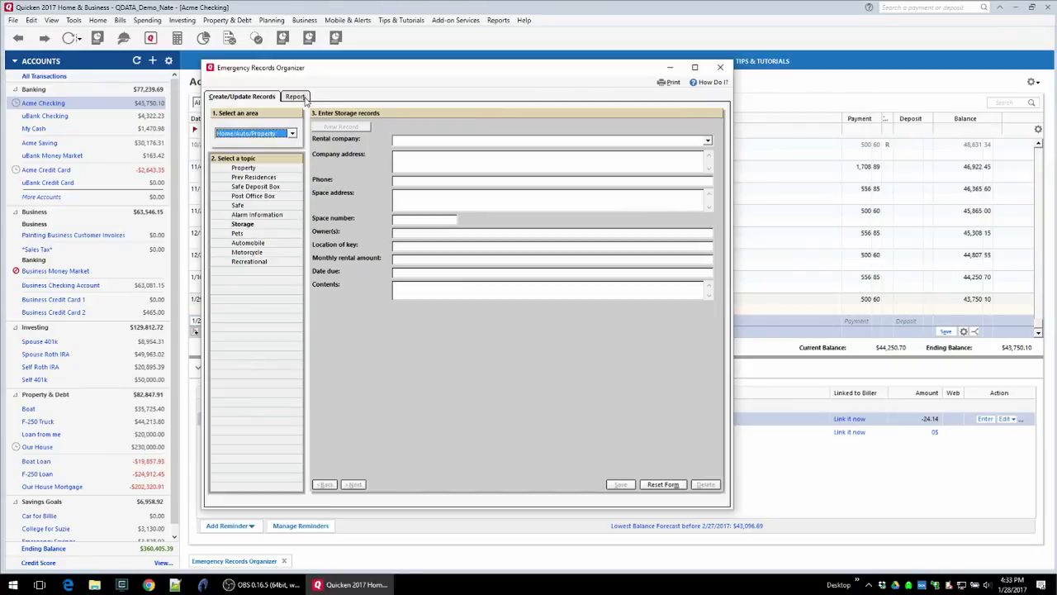
On the organizer's Report tab, preview the Caretaker and Survivor's reports, ending on the Caretaker Report
click(304, 98)
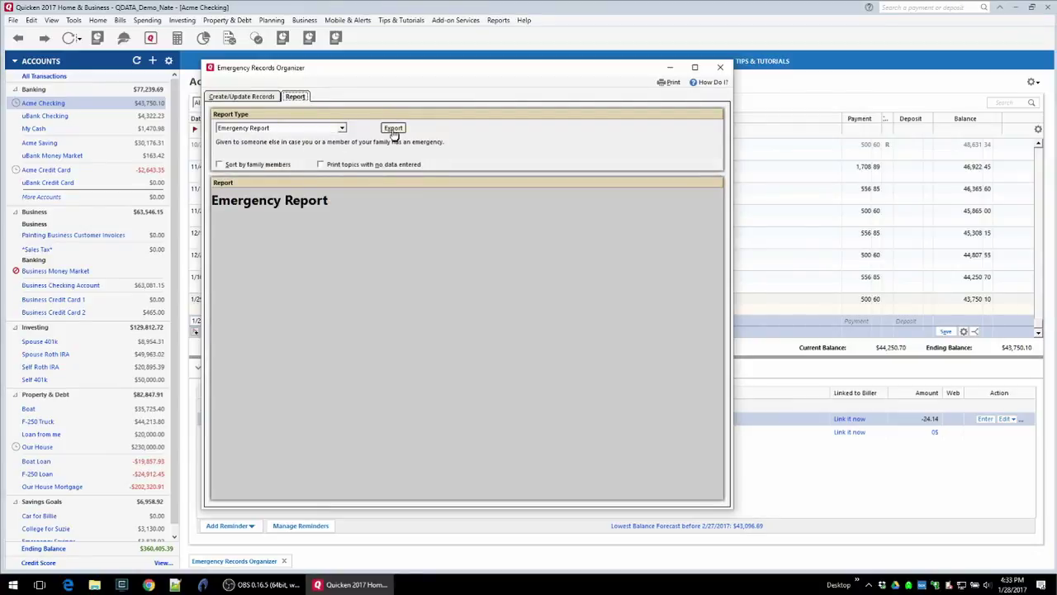
click(341, 130)
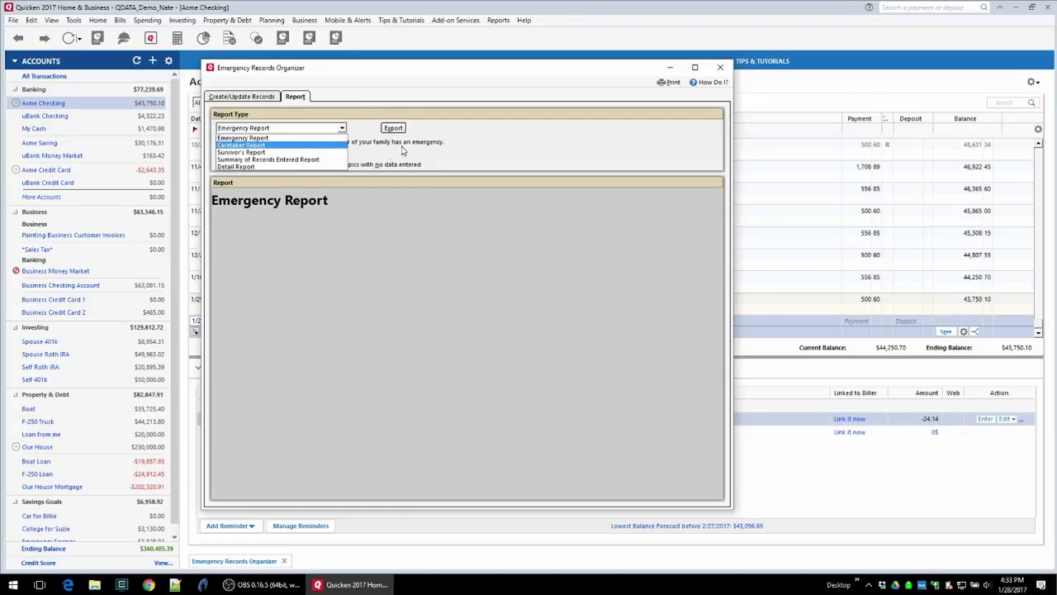
click(262, 146)
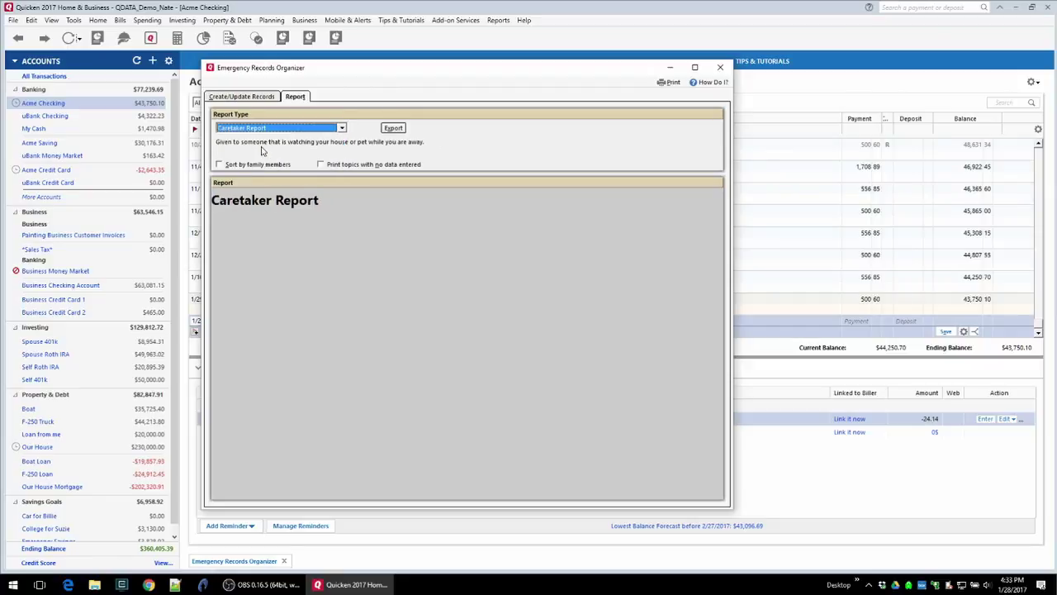
click(272, 128)
click(267, 153)
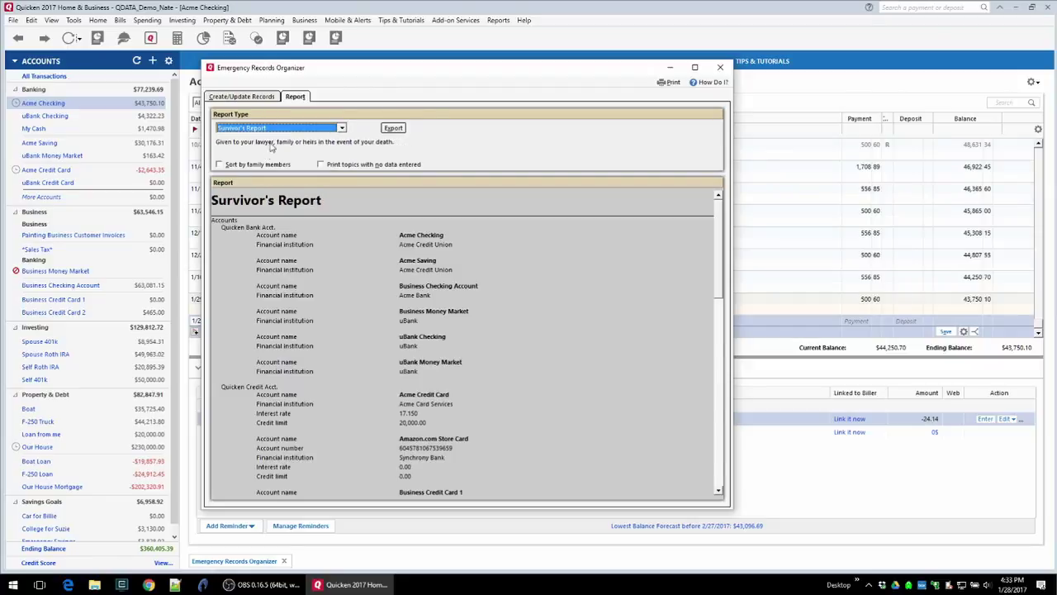
click(291, 129)
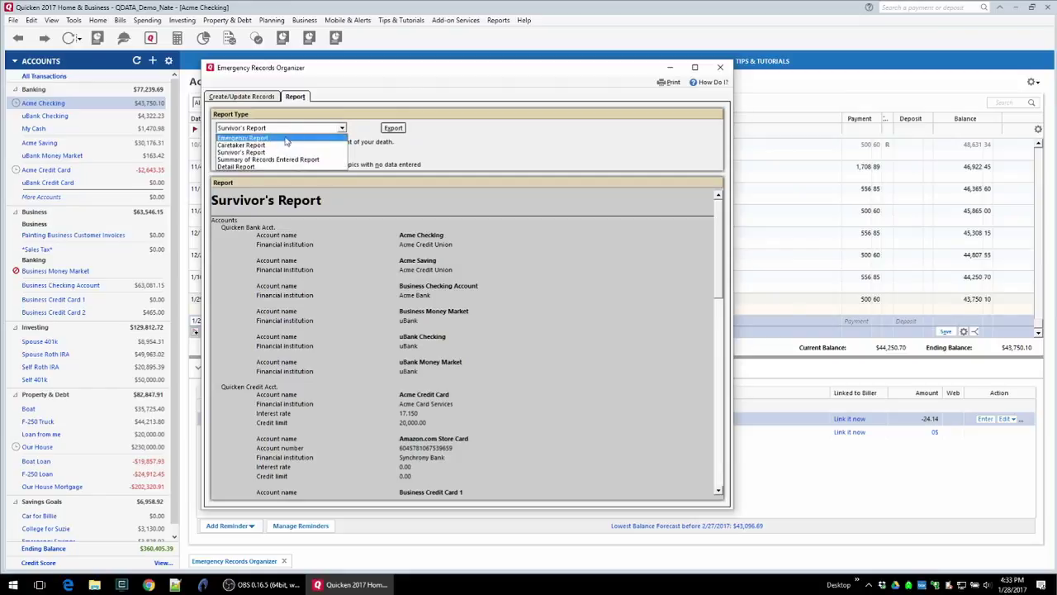
click(280, 146)
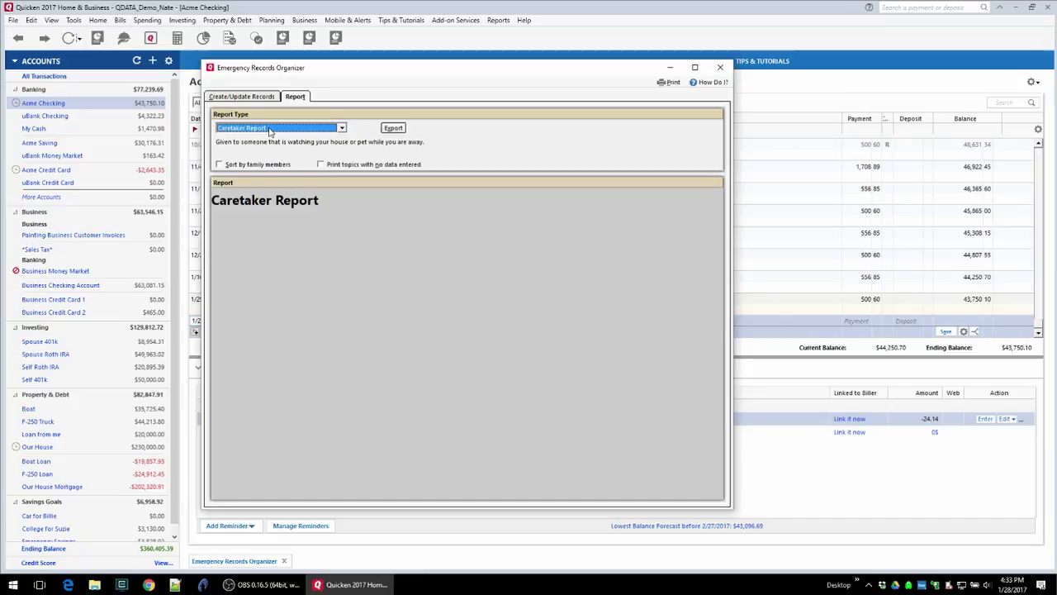
click(270, 129)
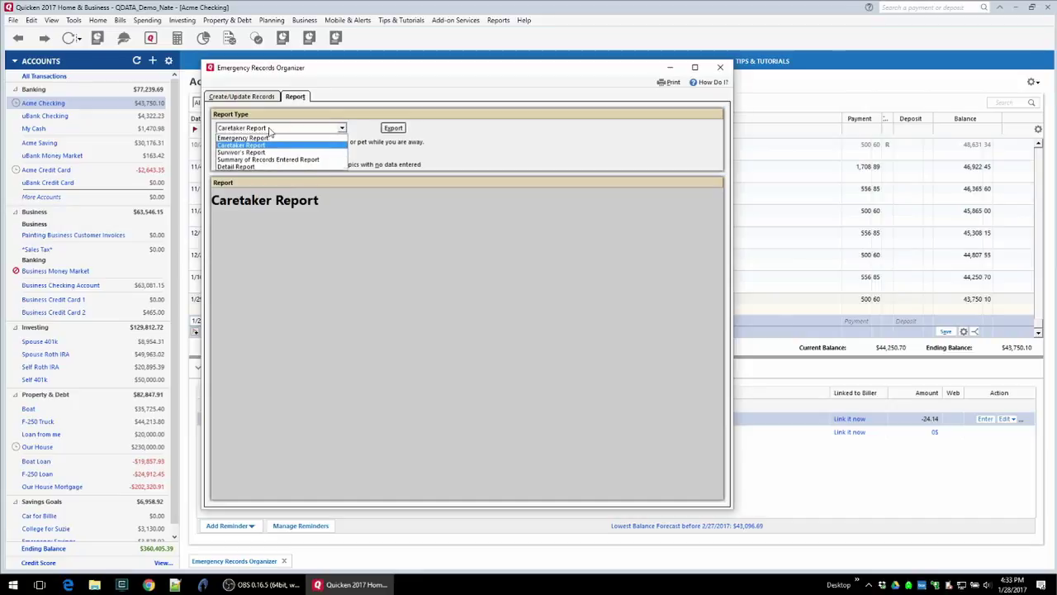
click(268, 129)
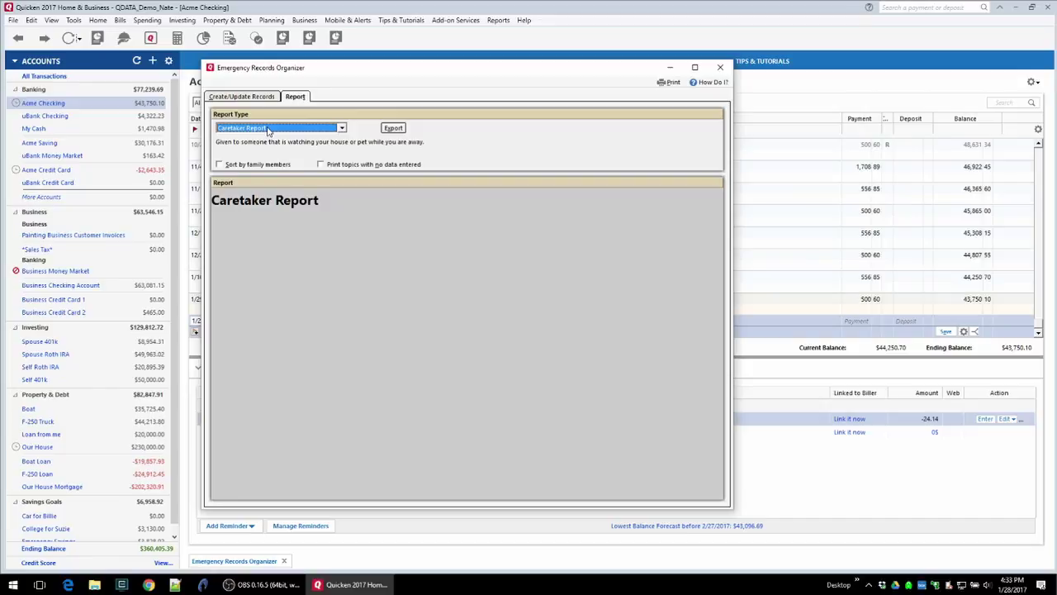
Return to the Create/Update Records forms, showing the empty Storage form
click(248, 96)
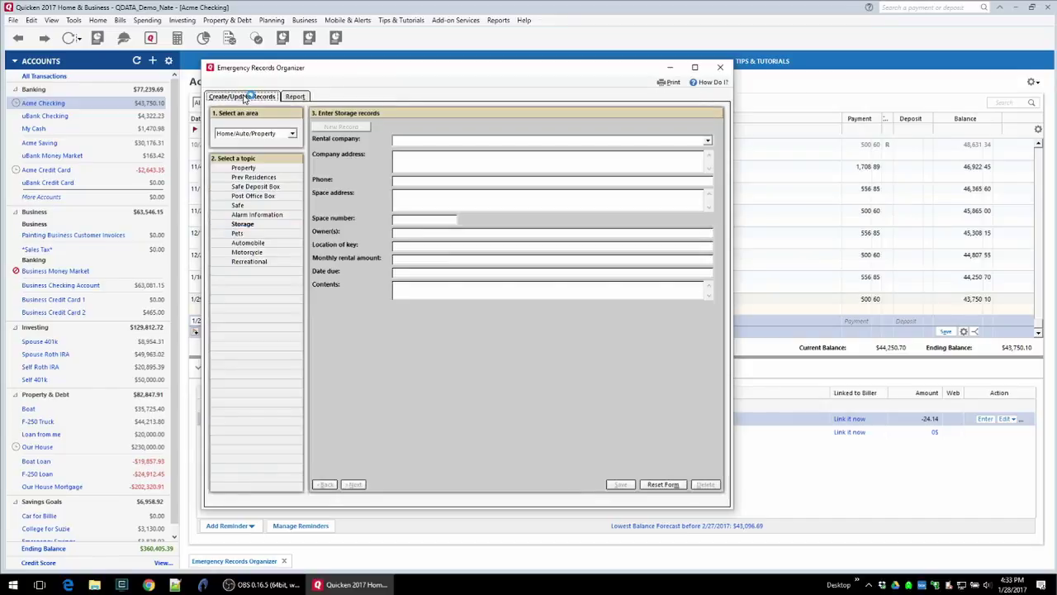